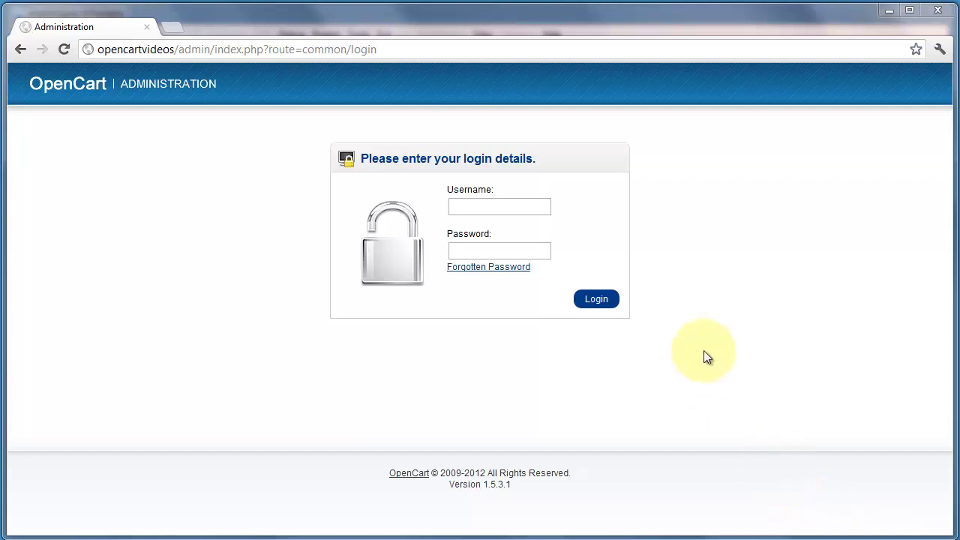
Sign in to the OpenCart admin with the administrator username and password.
{"action": "left_click", "coordinate": [486, 207]}
{"action": "type", "text": "admin"}
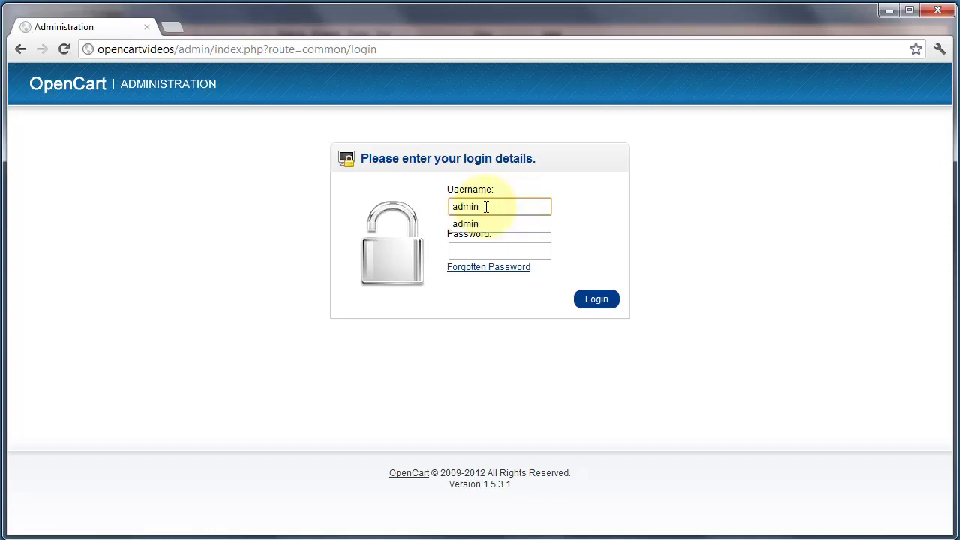
{"action": "key", "text": "Tab"}
{"action": "type", "text": "admin"}
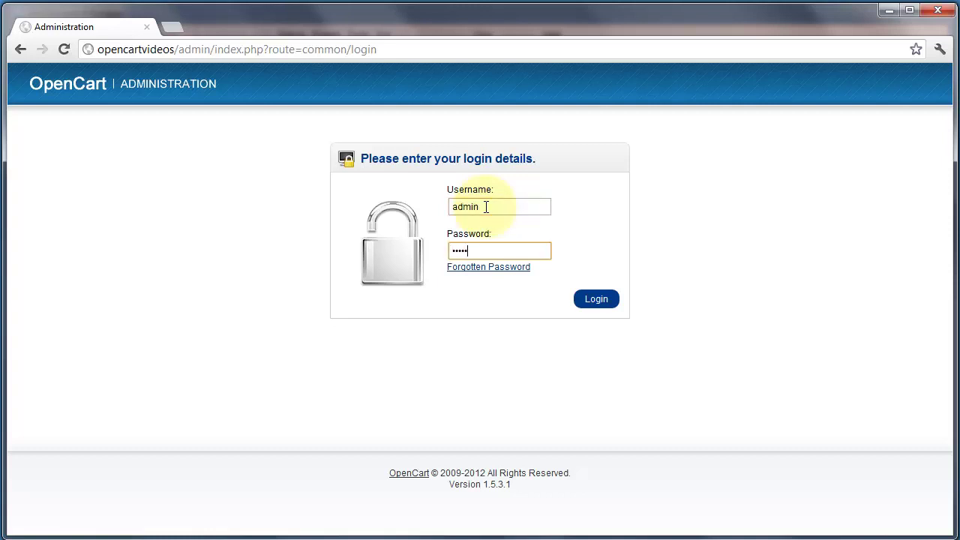
{"action": "key", "text": "Return"}
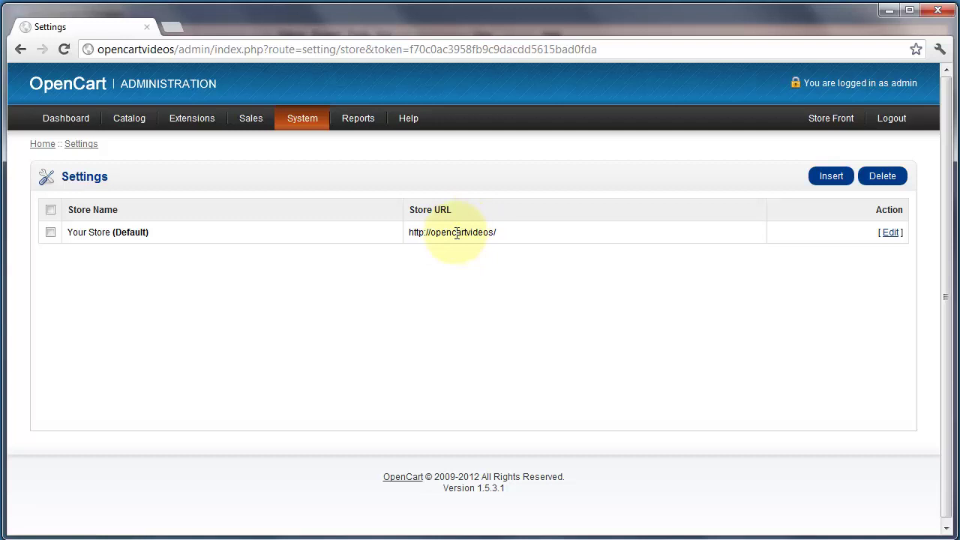
Open Your Store (Default) for editing and look over its name, owner, address and telephone fields.
{"action": "left_click", "coordinate": [890, 233]}
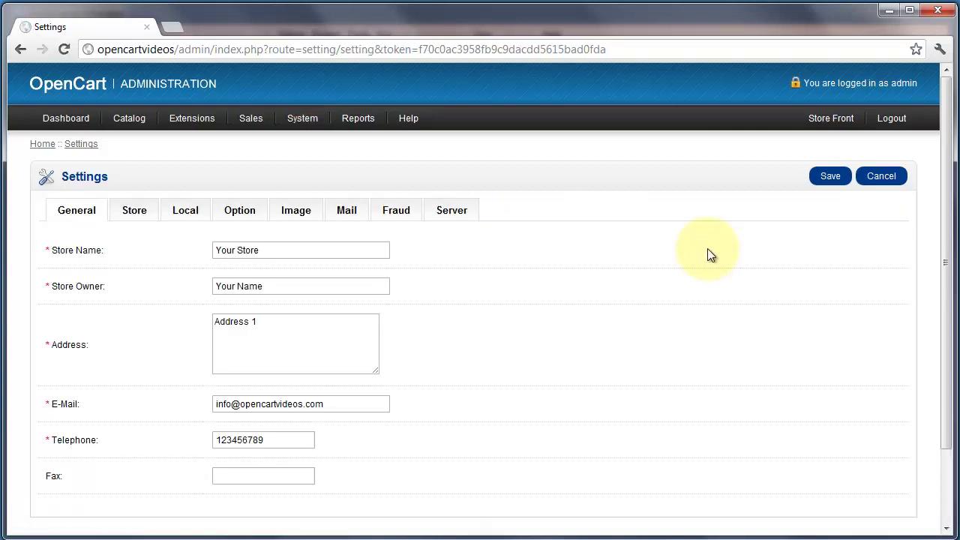
{"action": "left_click", "coordinate": [279, 252]}
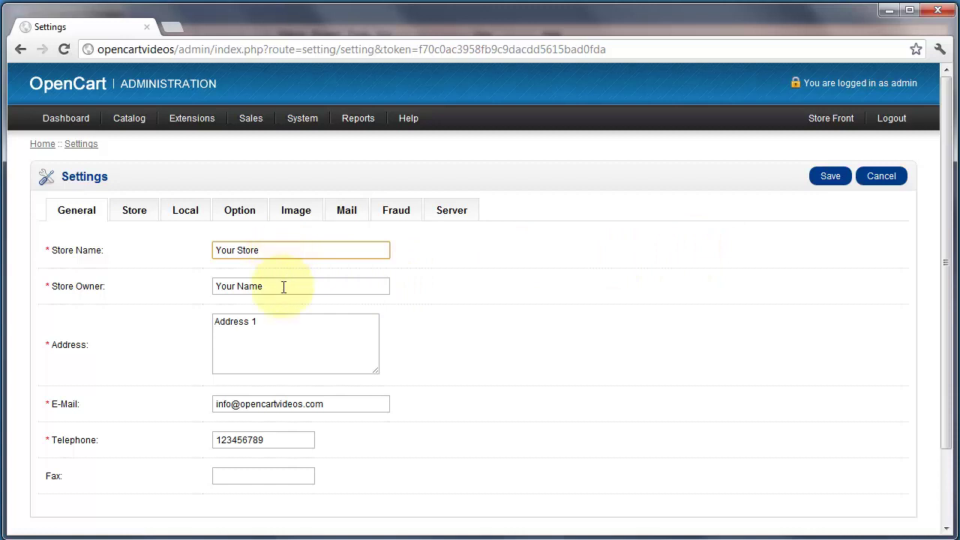
{"action": "left_click", "coordinate": [284, 286]}
{"action": "left_click", "coordinate": [293, 250]}
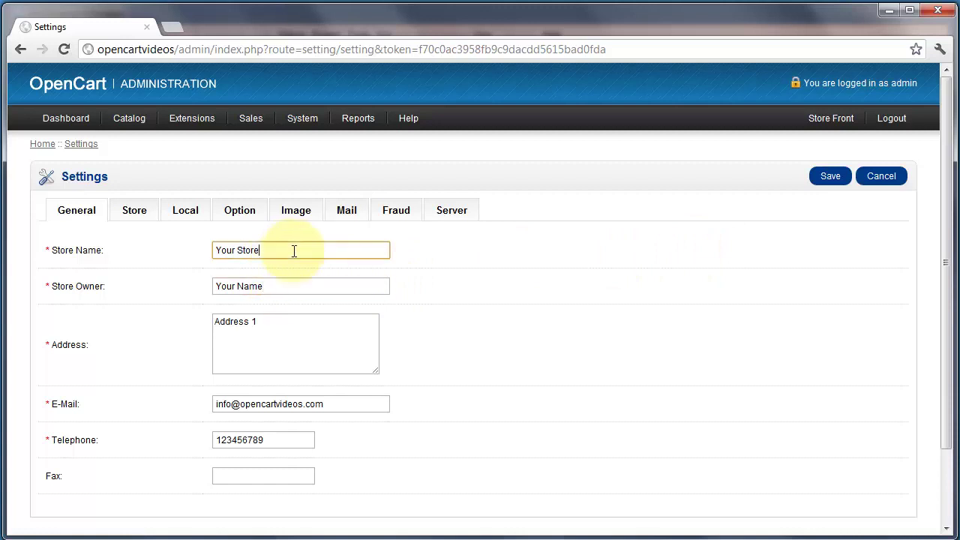
{"action": "left_click_drag", "start_coordinate": [294, 251], "coordinate": [173, 250]}
{"action": "left_click", "coordinate": [274, 252]}
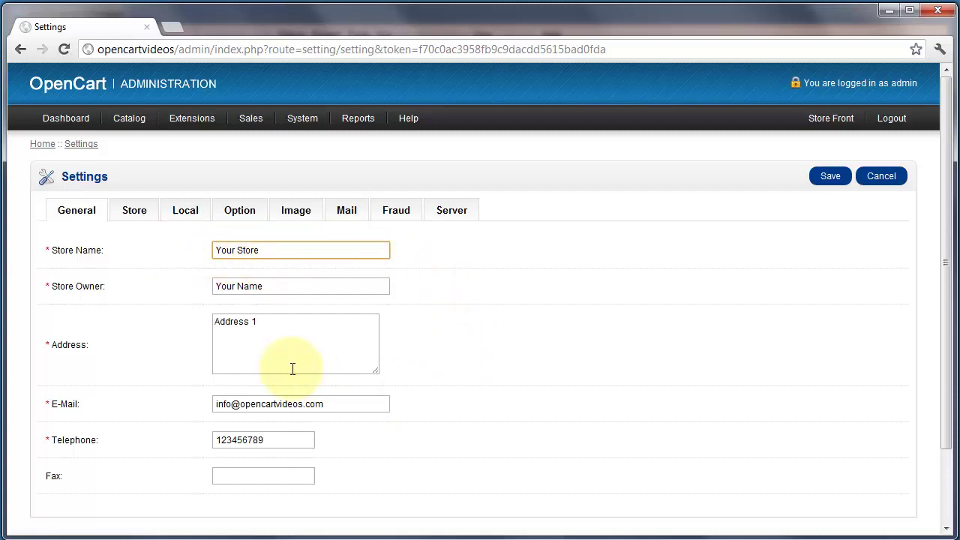
{"action": "left_click", "coordinate": [272, 285]}
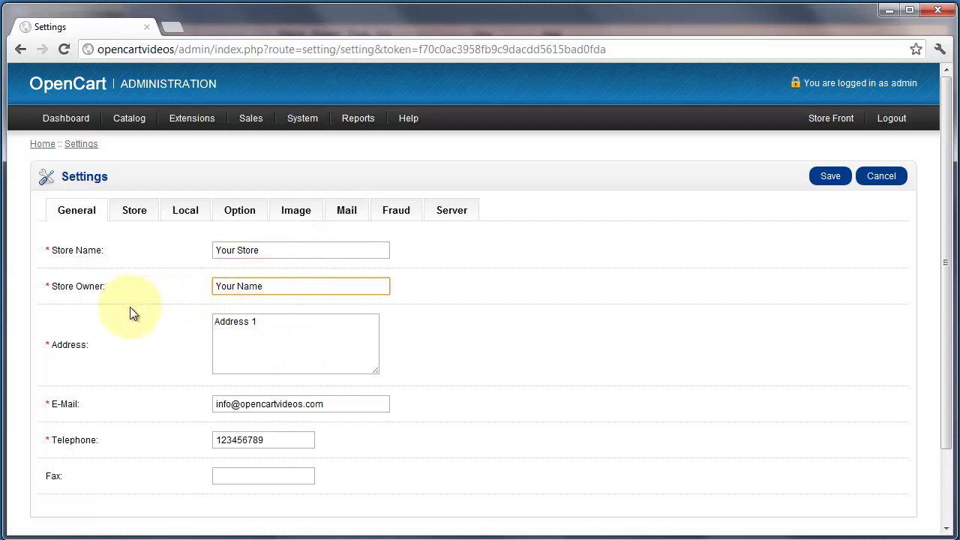
{"action": "left_click", "coordinate": [304, 318]}
{"action": "left_click", "coordinate": [268, 439]}
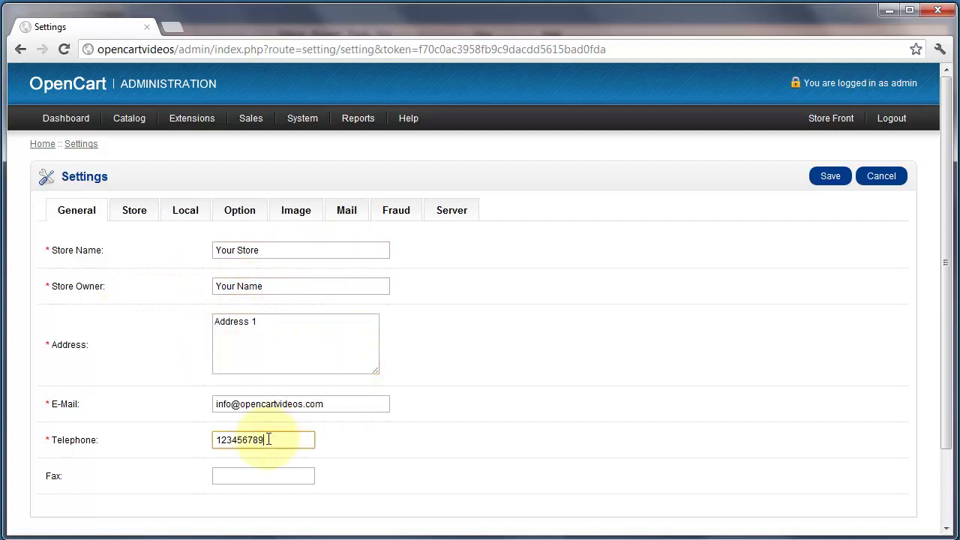
Check the store title 'Your Store' and template, then show the Local country, language and currency settings.
{"action": "left_click", "coordinate": [135, 214]}
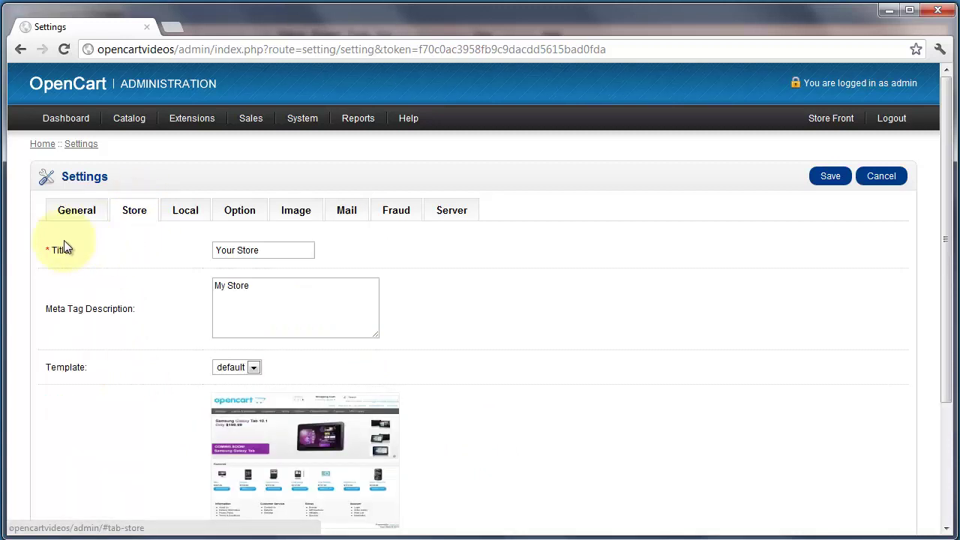
{"action": "left_click", "coordinate": [290, 253]}
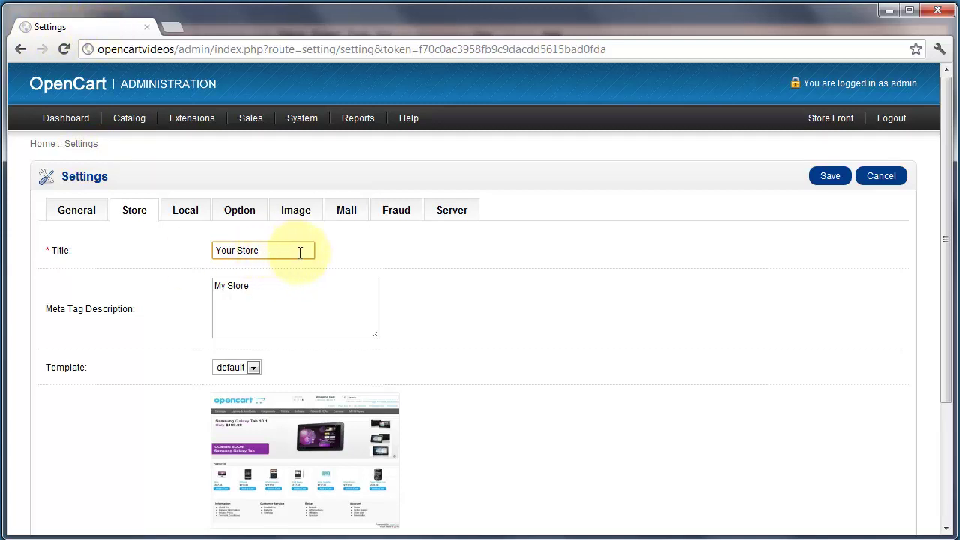
{"action": "left_click", "coordinate": [191, 218]}
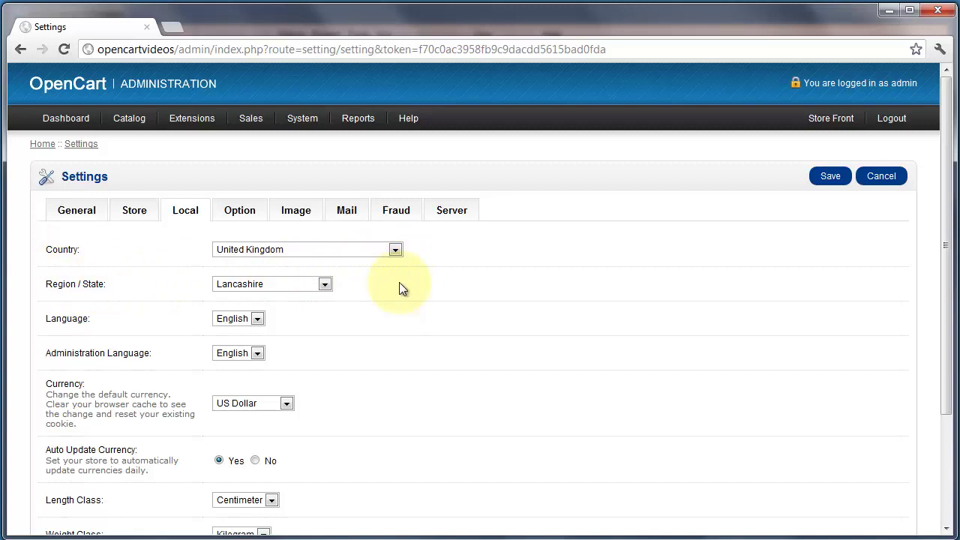
{"action": "left_click", "coordinate": [394, 250]}
{"action": "left_click", "coordinate": [394, 250]}
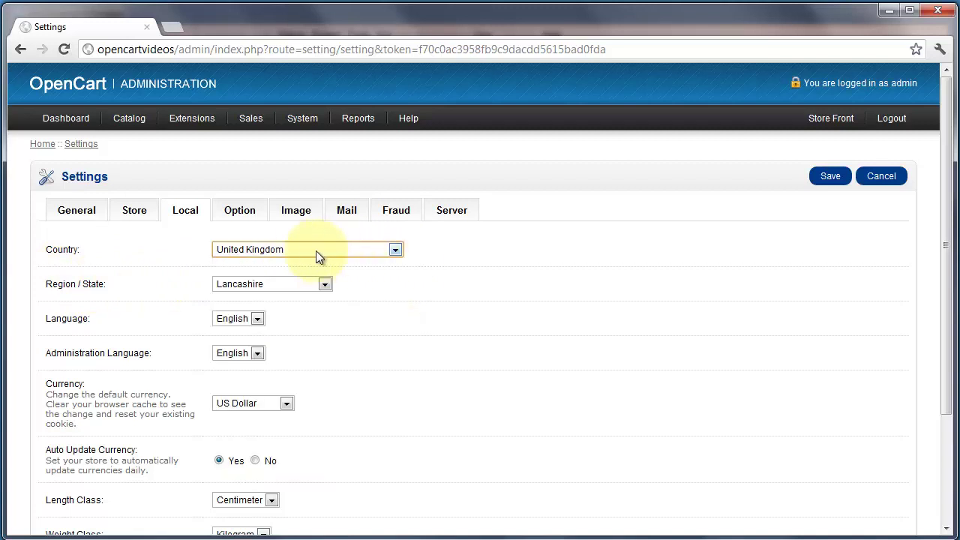
{"action": "left_click", "coordinate": [395, 284]}
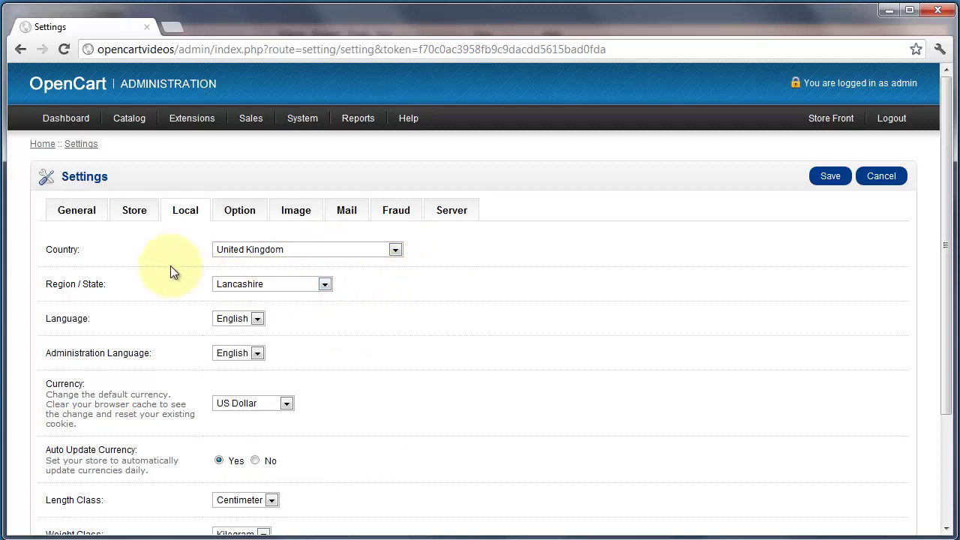
{"action": "scroll", "coordinate": [128, 278], "scroll_direction": "down", "scroll_amount": 1}
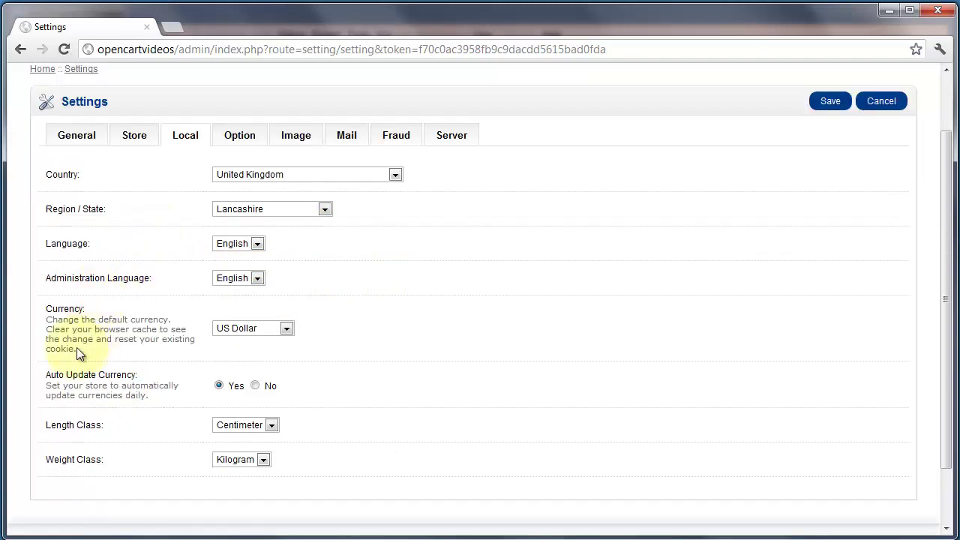
{"action": "left_click", "coordinate": [285, 330]}
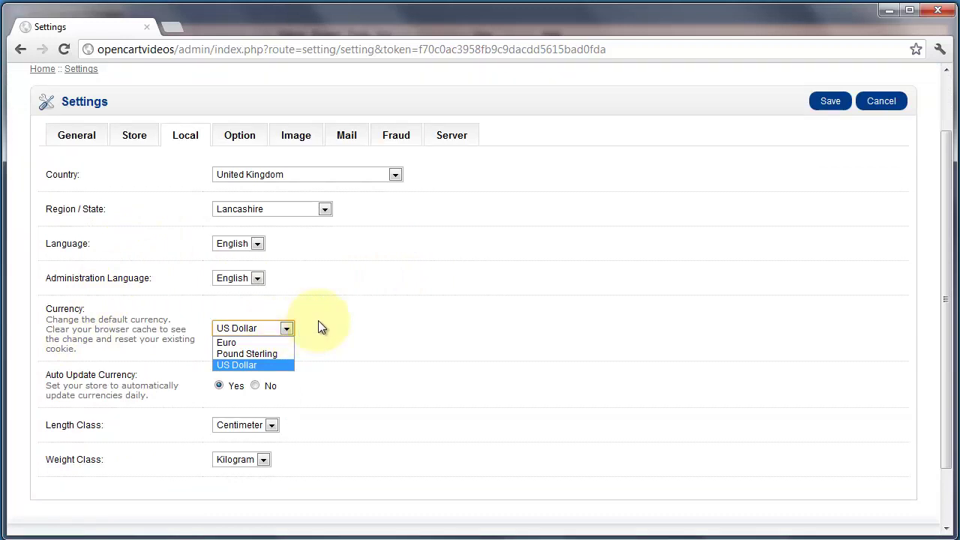
{"action": "left_click", "coordinate": [337, 313]}
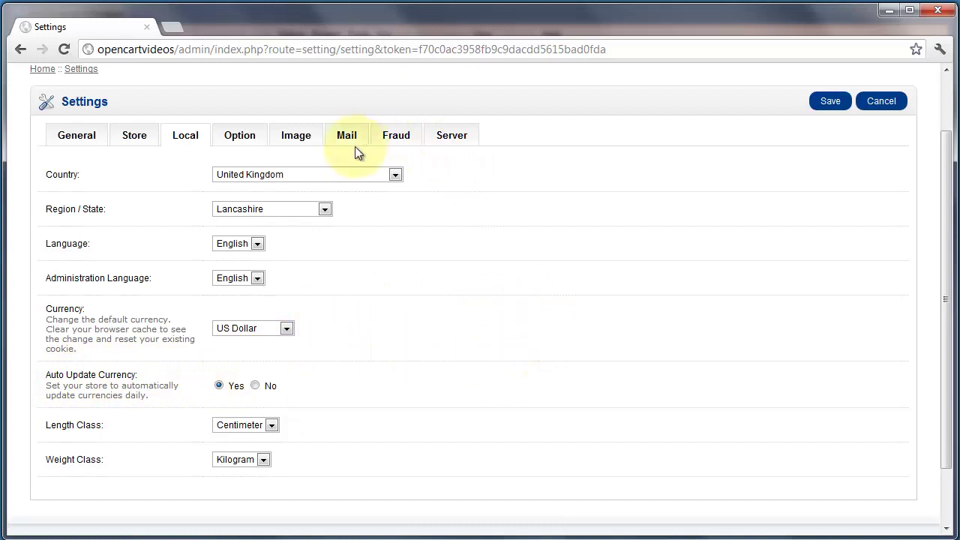
Bring up the Option settings and inspect the catalog items-per-page value of 15.
{"action": "left_click", "coordinate": [235, 143]}
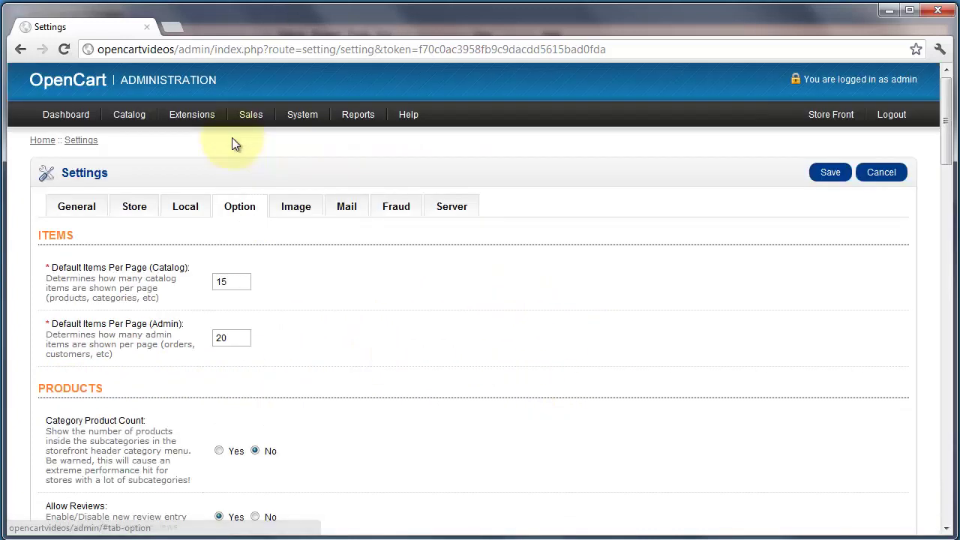
{"action": "left_click_drag", "start_coordinate": [948, 98], "coordinate": [948, 117]}
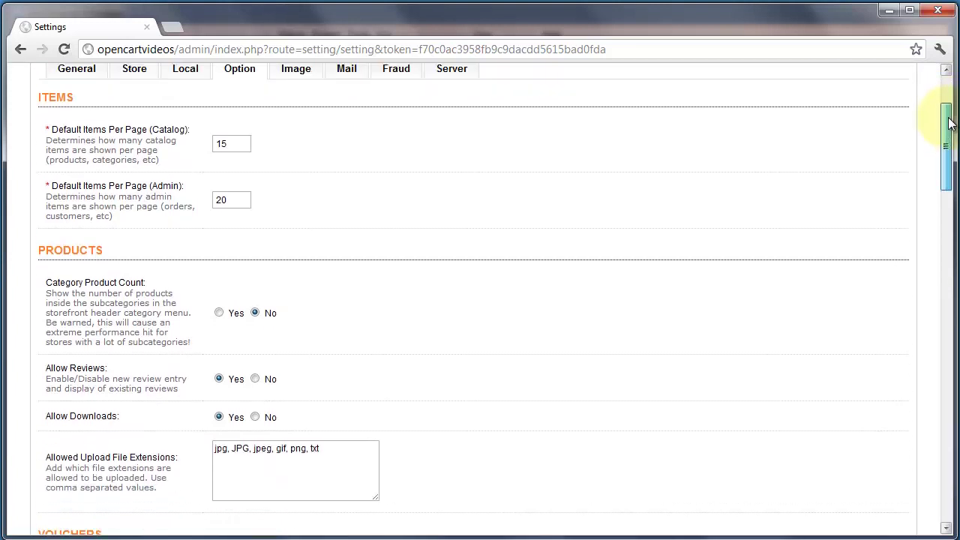
{"action": "left_click", "coordinate": [240, 144]}
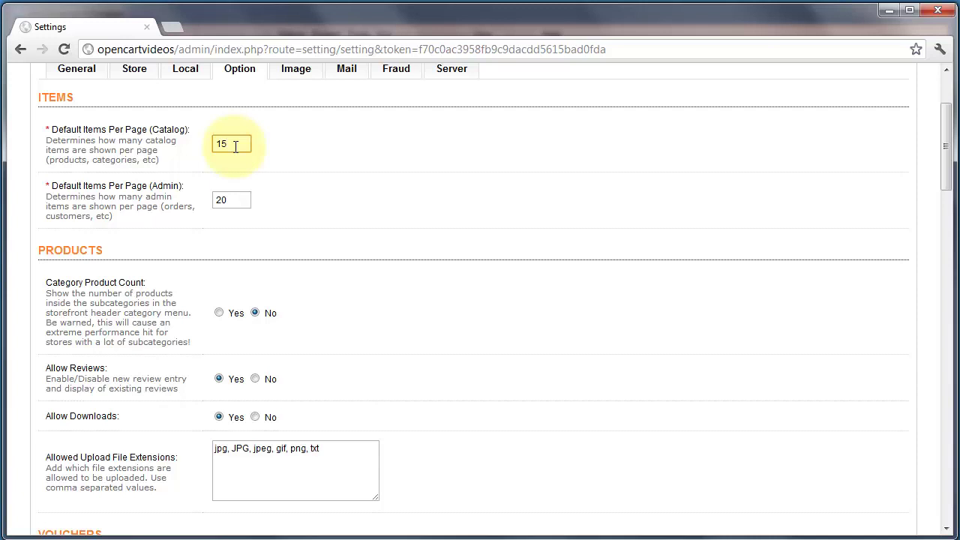
{"action": "scroll", "coordinate": [331, 161], "scroll_direction": "up", "scroll_amount": 1}
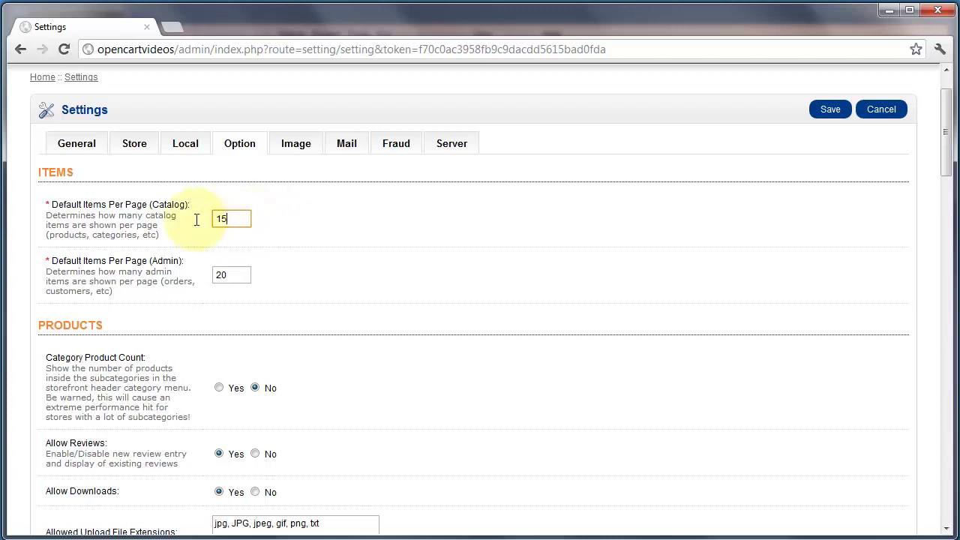
{"action": "double_click", "coordinate": [221, 219]}
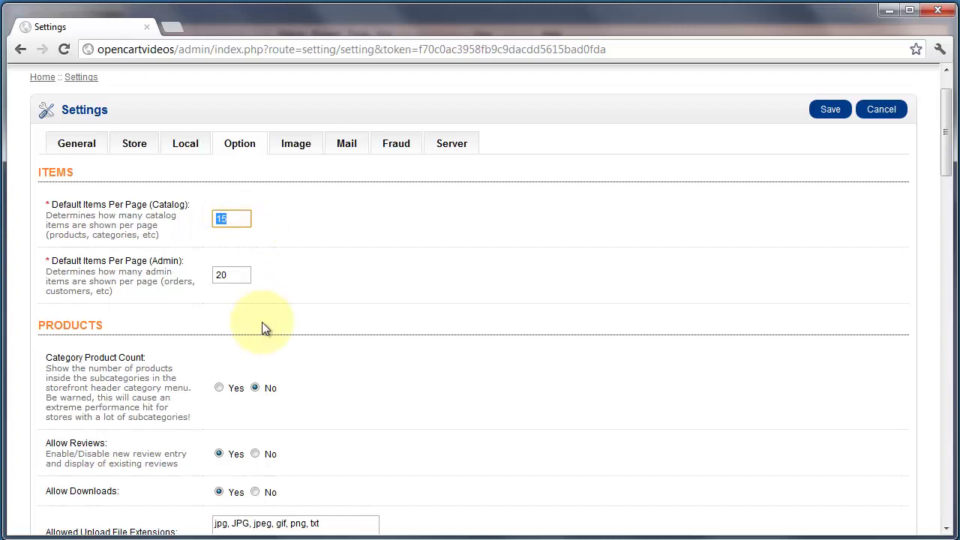
{"action": "left_click", "coordinate": [232, 279]}
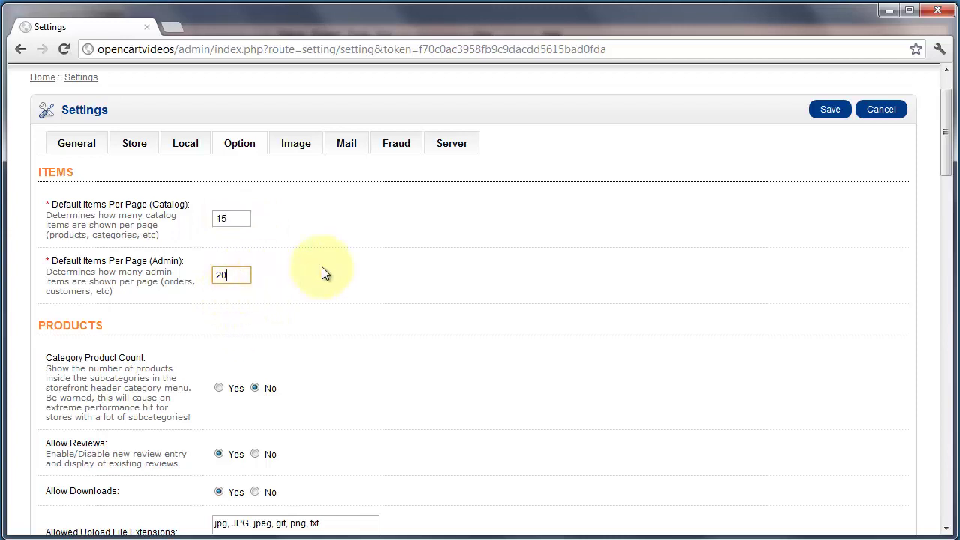
{"action": "scroll", "coordinate": [425, 268], "scroll_direction": "up", "scroll_amount": 1}
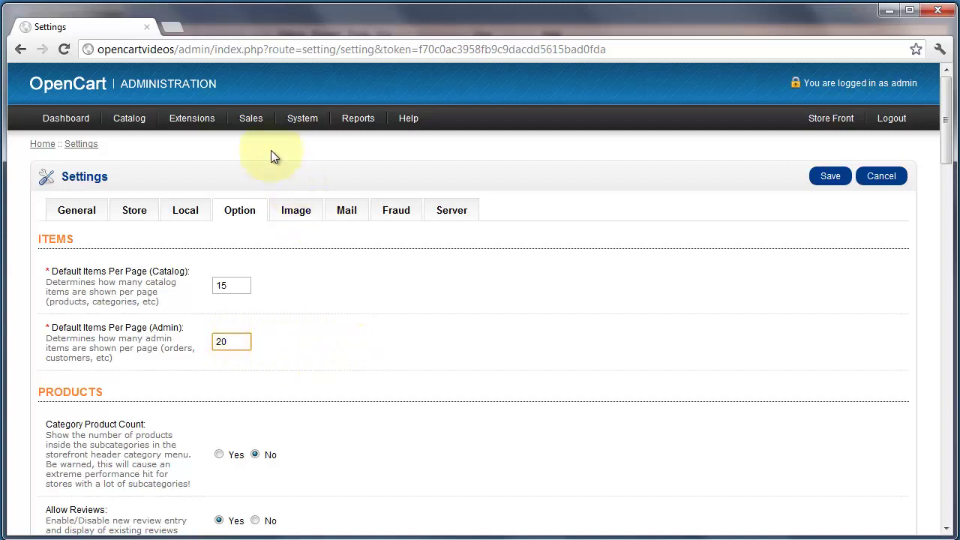
{"action": "mouse_move", "coordinate": [252, 124]}
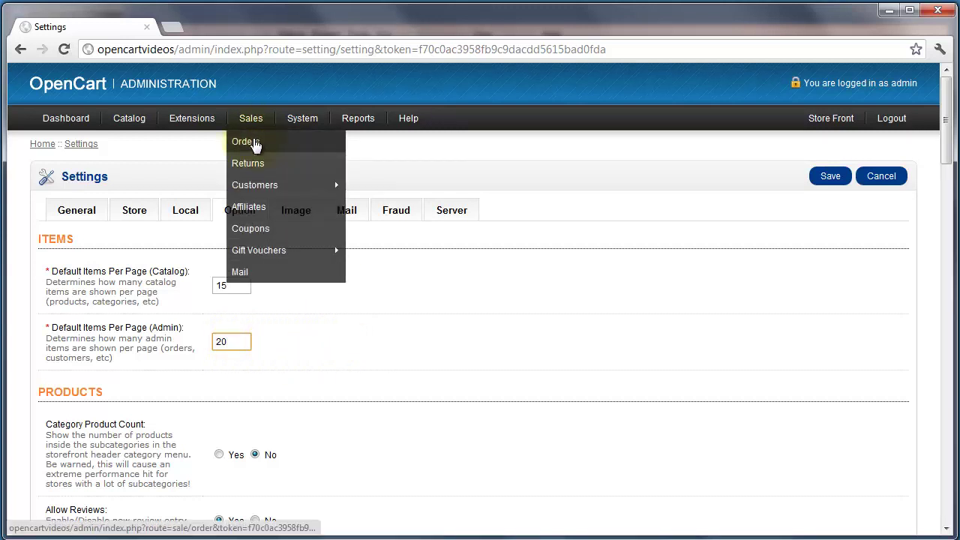
{"action": "left_click", "coordinate": [470, 146]}
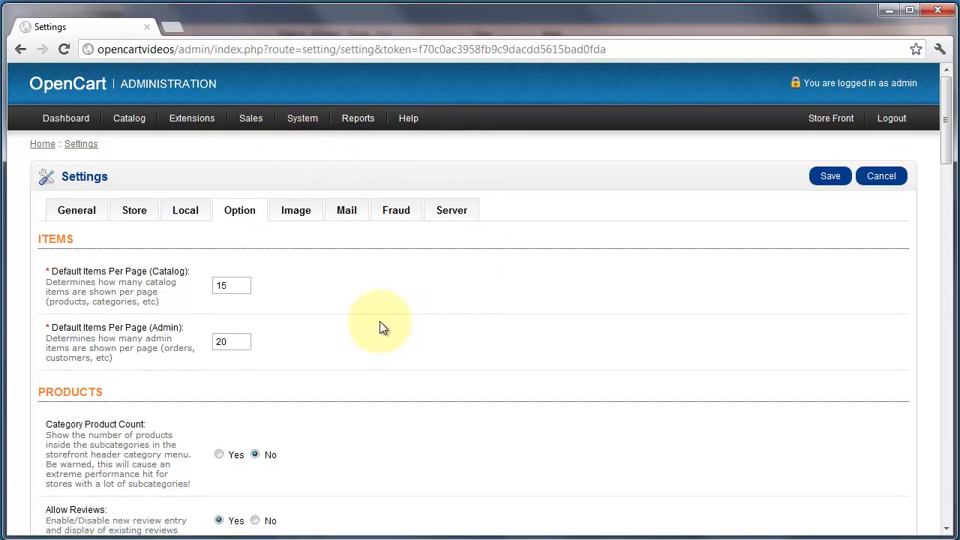
Change the admin items-per-page to 50, then revert it to 20.
{"action": "left_click_drag", "start_coordinate": [242, 342], "coordinate": [110, 339]}
{"action": "type", "text": "50"}
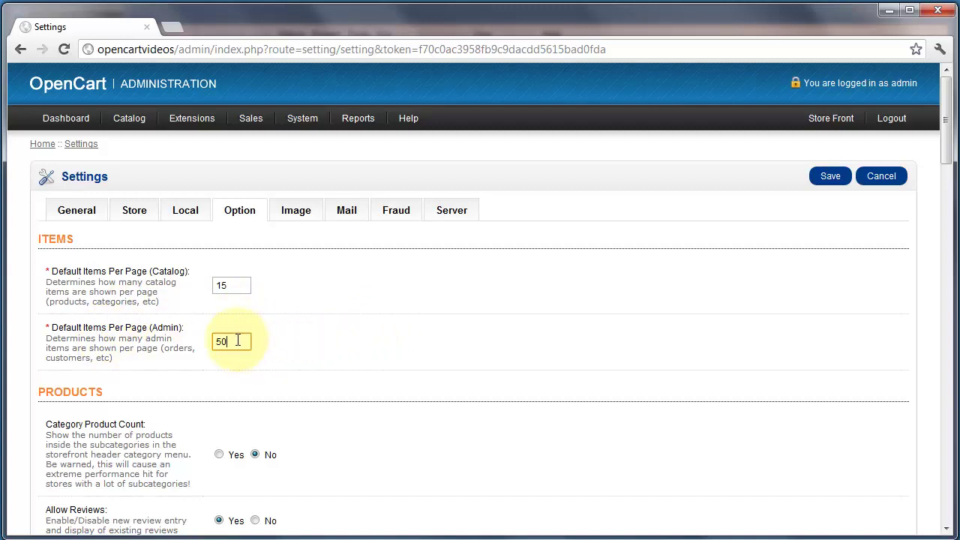
{"action": "left_click_drag", "start_coordinate": [241, 342], "coordinate": [161, 341]}
{"action": "type", "text": "20"}
{"action": "left_click", "coordinate": [425, 336]}
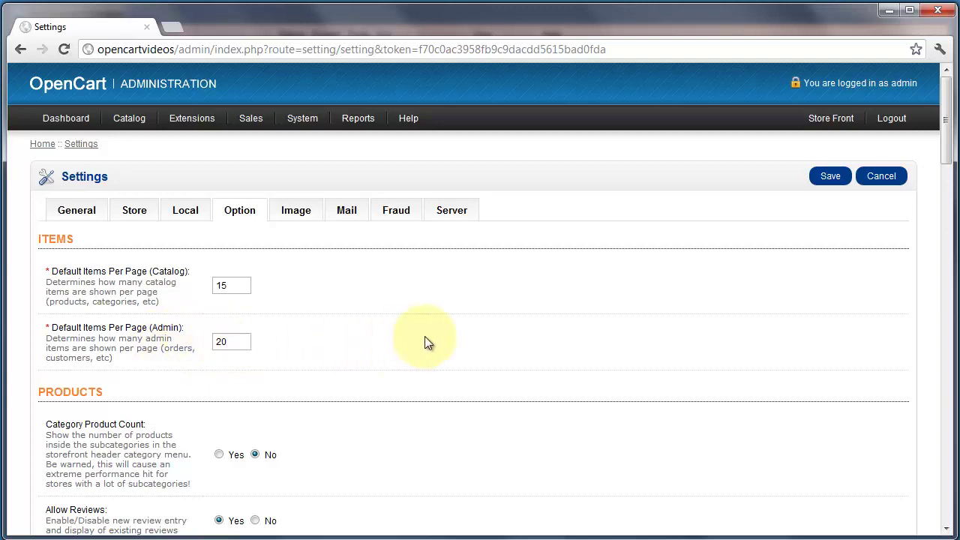
Keep Pending as the default order status and make Shipped the complete order status.
{"action": "scroll", "coordinate": [339, 298], "scroll_direction": "down", "scroll_amount": 3}
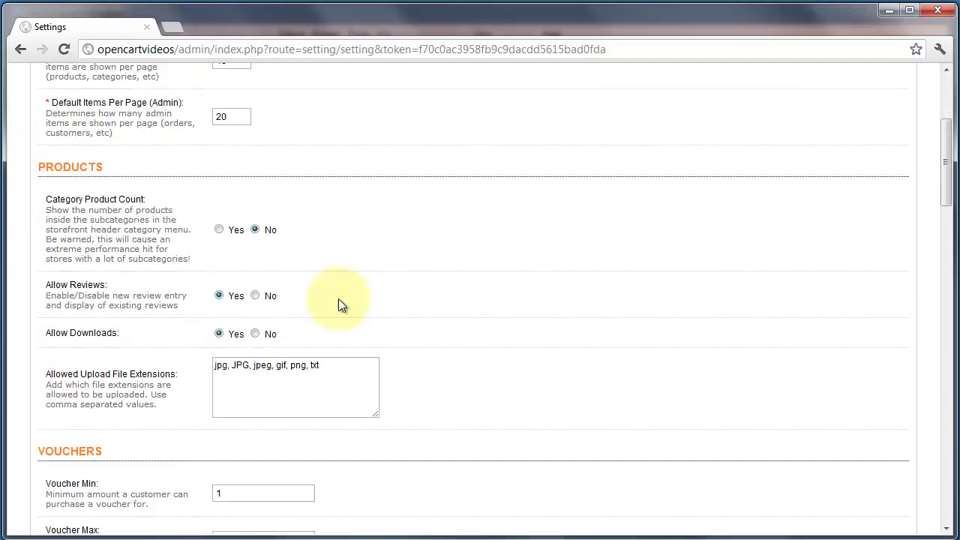
{"action": "scroll", "coordinate": [465, 298], "scroll_direction": "down", "scroll_amount": 10}
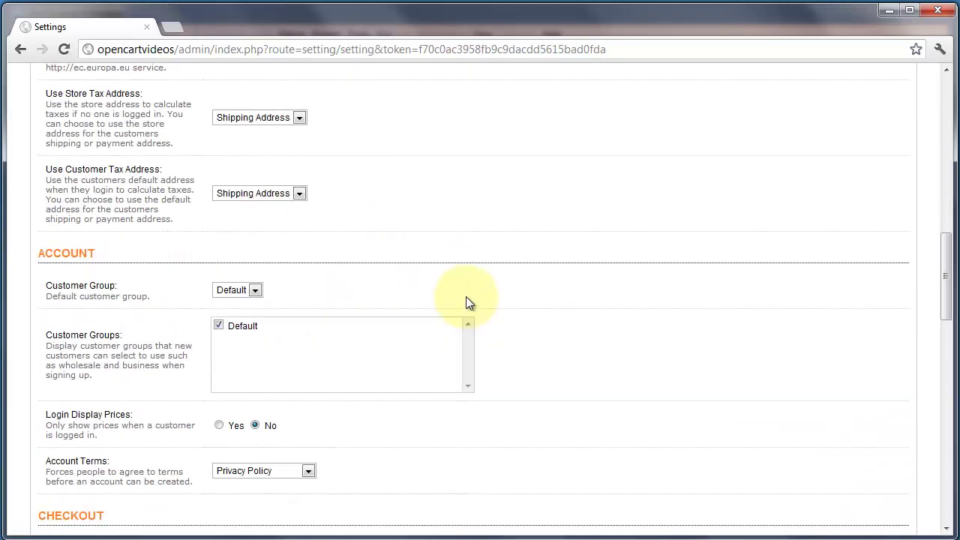
{"action": "scroll", "coordinate": [466, 298], "scroll_direction": "down", "scroll_amount": 3}
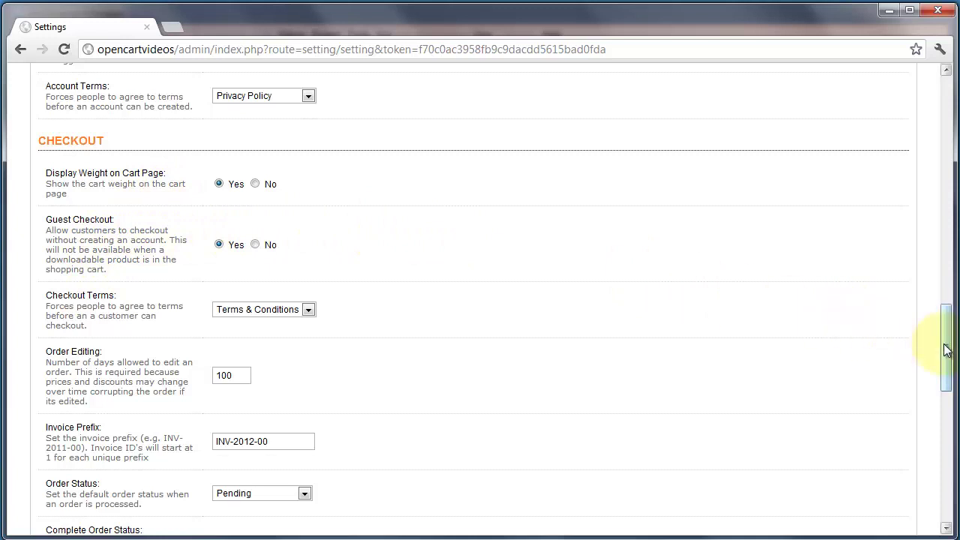
{"action": "left_click_drag", "start_coordinate": [944, 343], "coordinate": [944, 383]}
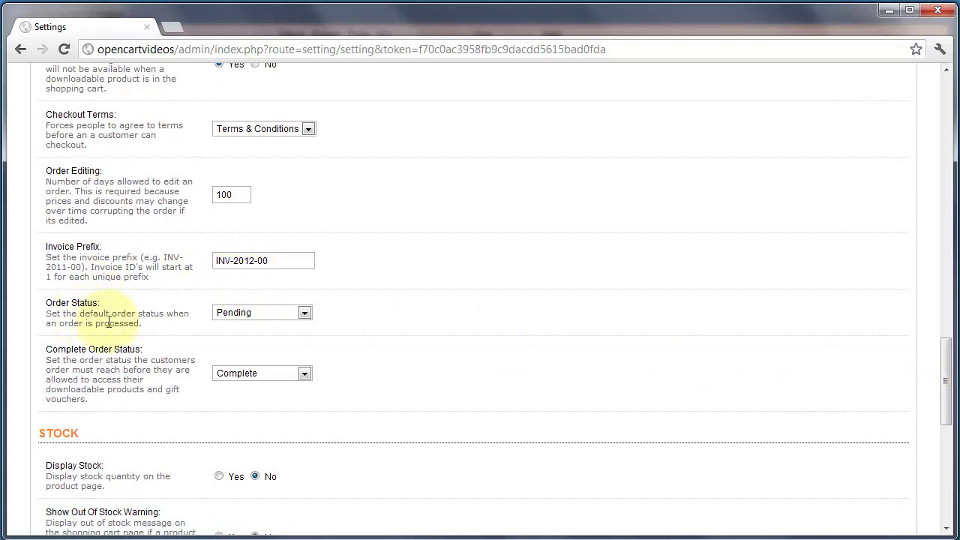
{"action": "left_click", "coordinate": [305, 313]}
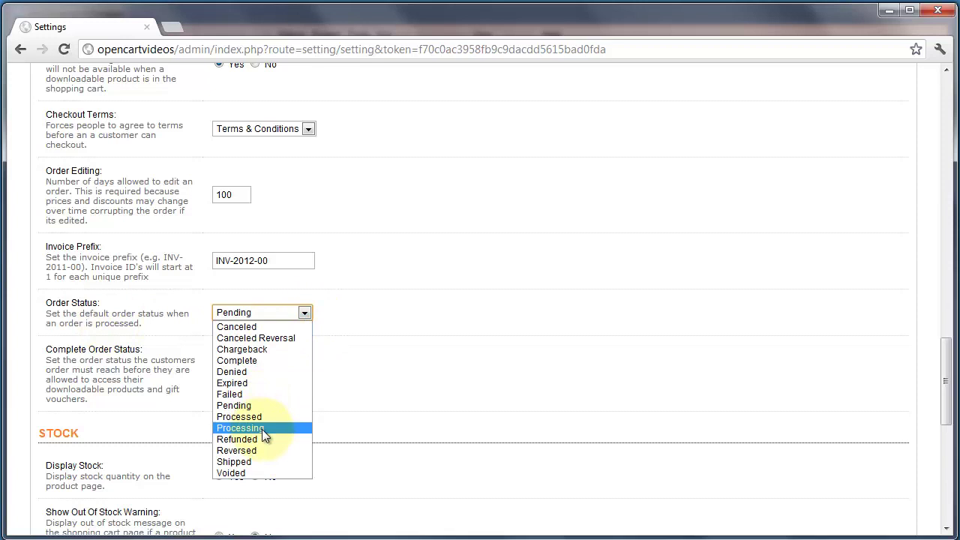
{"action": "left_click", "coordinate": [369, 397]}
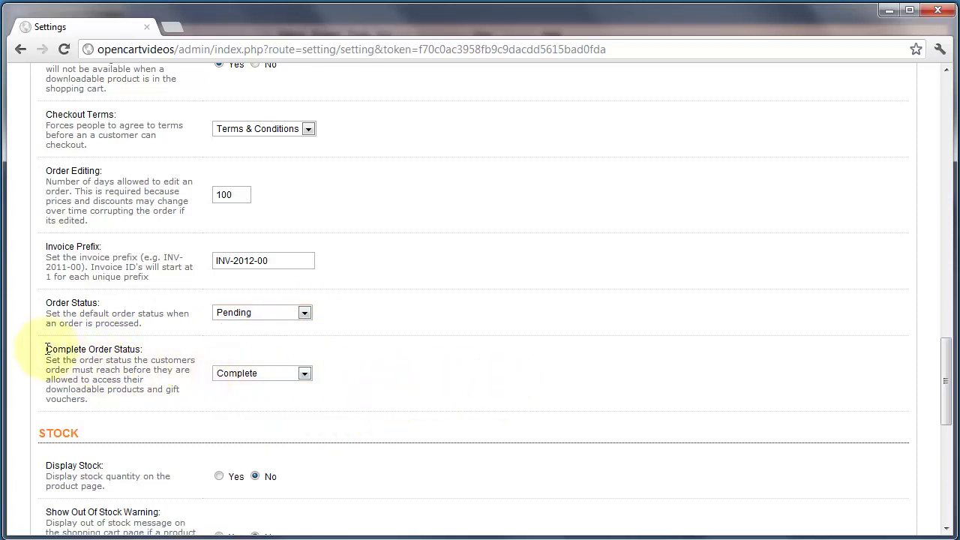
{"action": "left_click", "coordinate": [306, 373]}
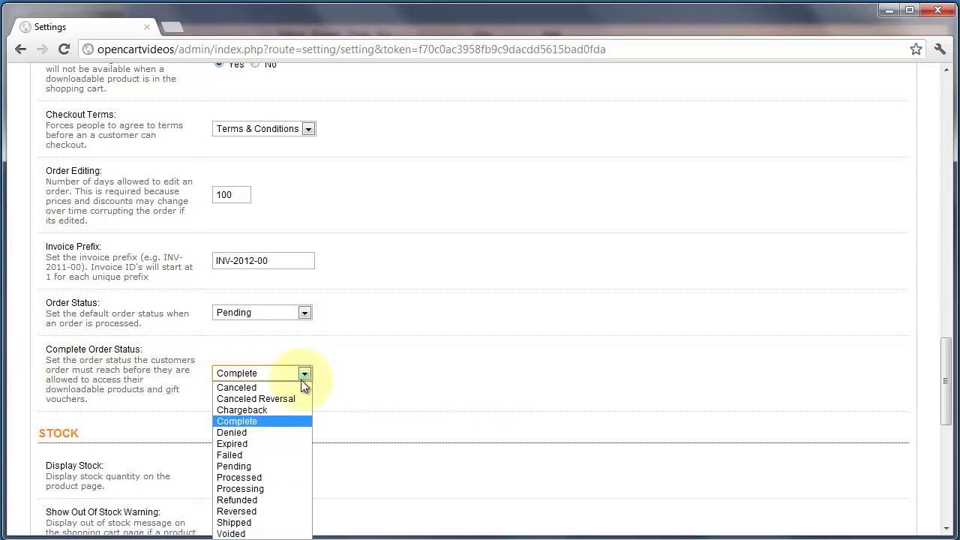
{"action": "left_click", "coordinate": [264, 522]}
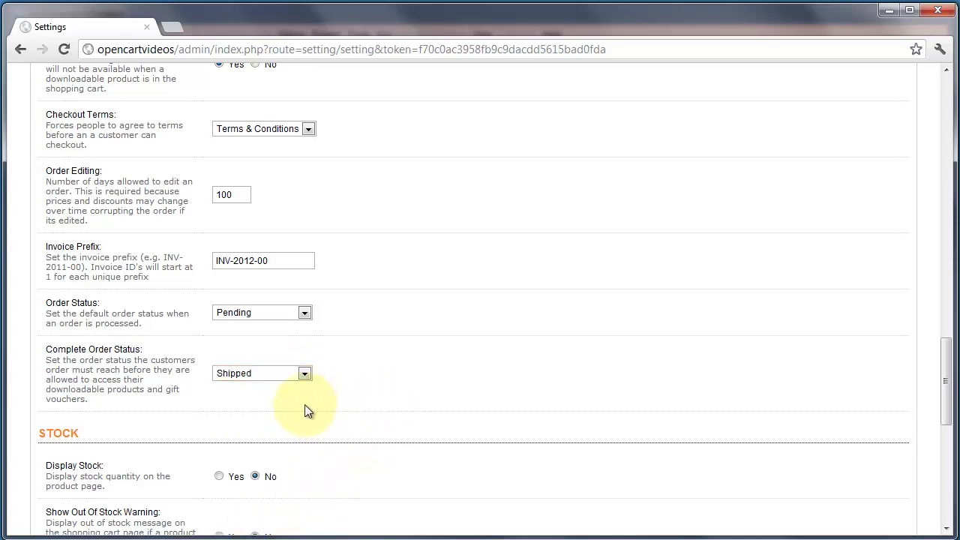
Set Display Stock to Yes so stock quantity shows on product pages.
{"action": "left_click_drag", "start_coordinate": [944, 383], "coordinate": [944, 452]}
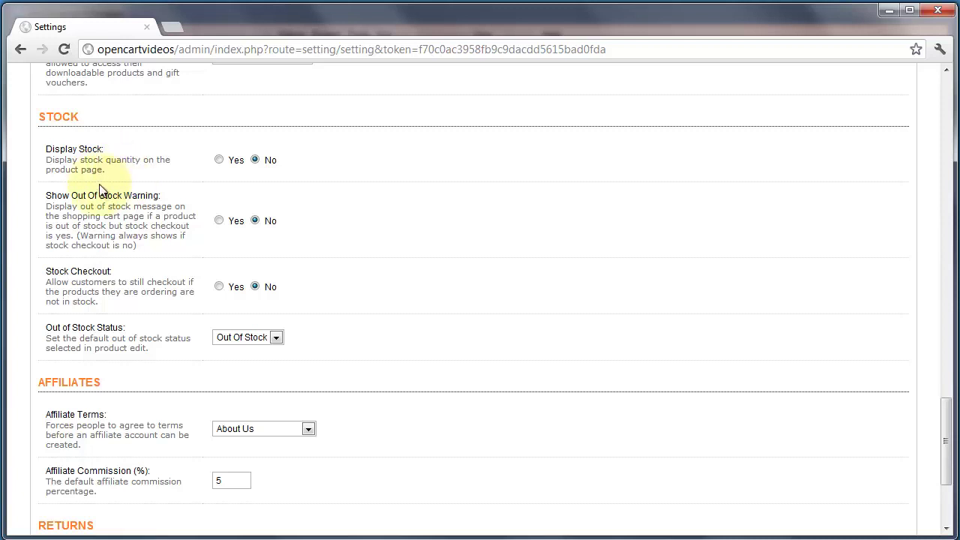
{"action": "left_click", "coordinate": [219, 159]}
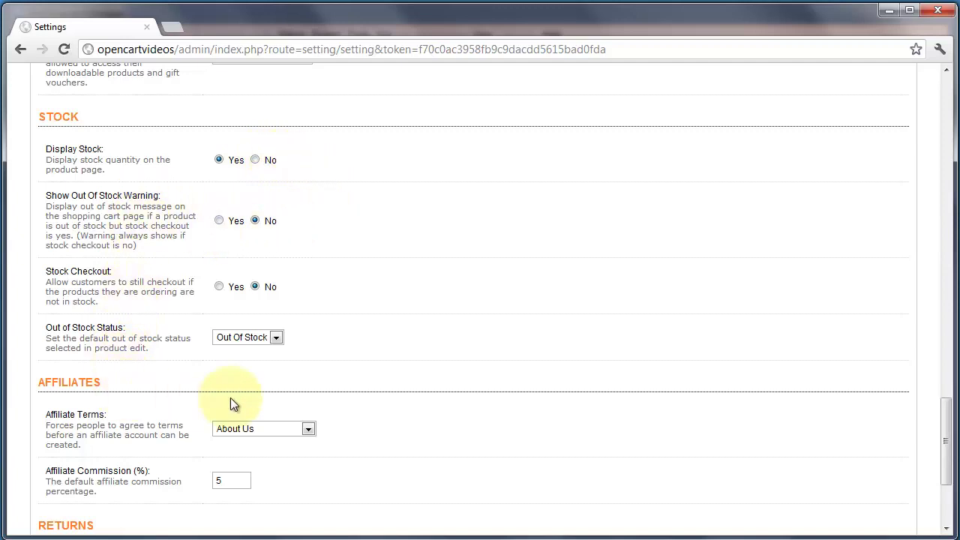
{"action": "left_click_drag", "start_coordinate": [945, 475], "coordinate": [943, 150]}
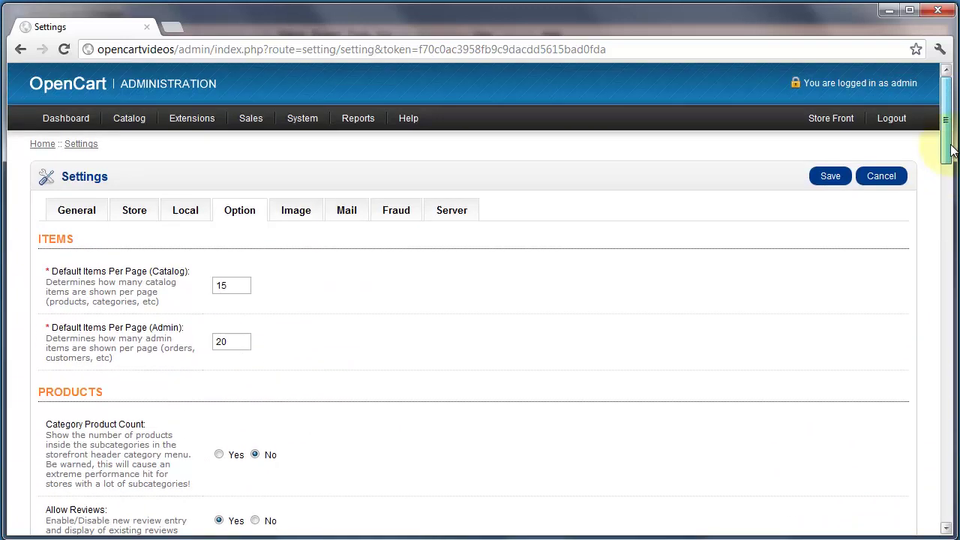
Review the Image settings without choosing a logo: category 80x80, product thumb 228x228.
{"action": "left_click", "coordinate": [309, 213]}
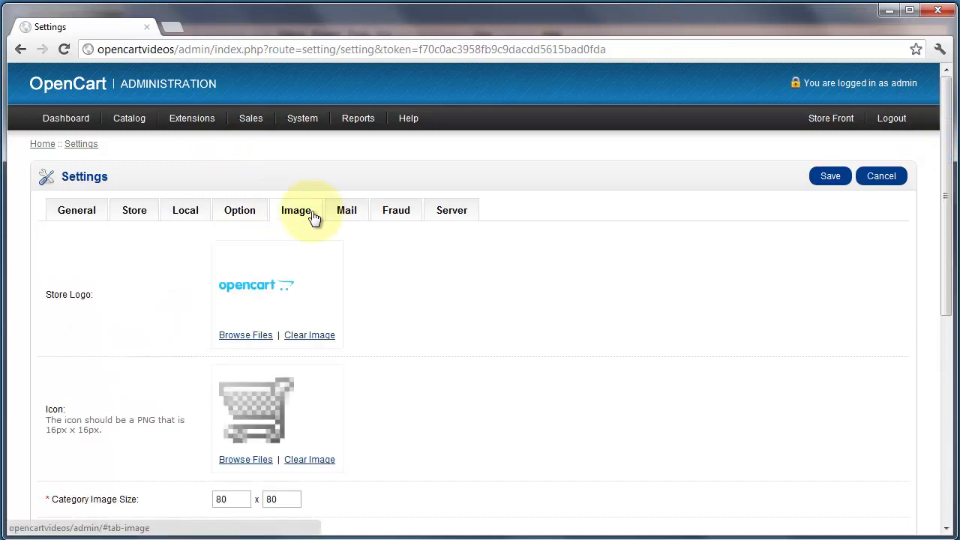
{"action": "left_click", "coordinate": [252, 335]}
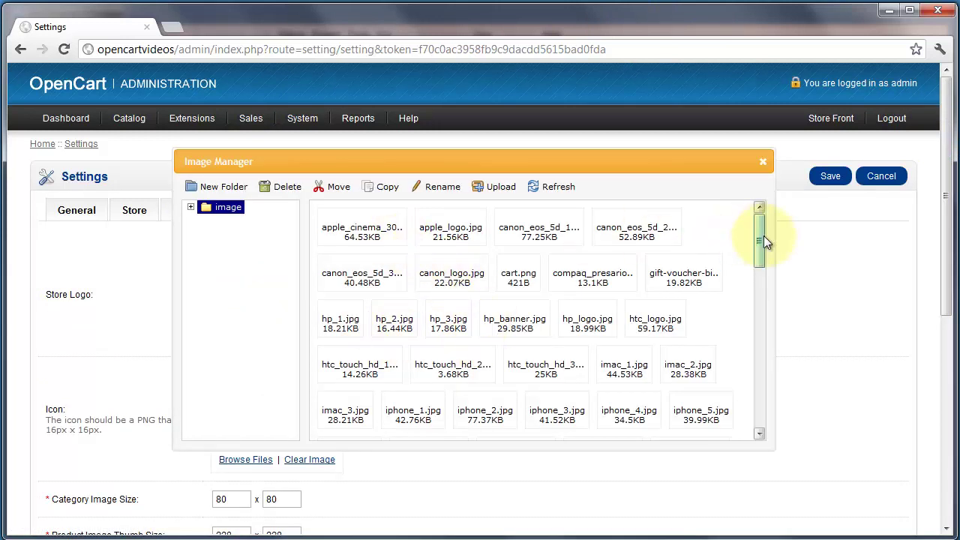
{"action": "left_click_drag", "start_coordinate": [762, 236], "coordinate": [760, 229]}
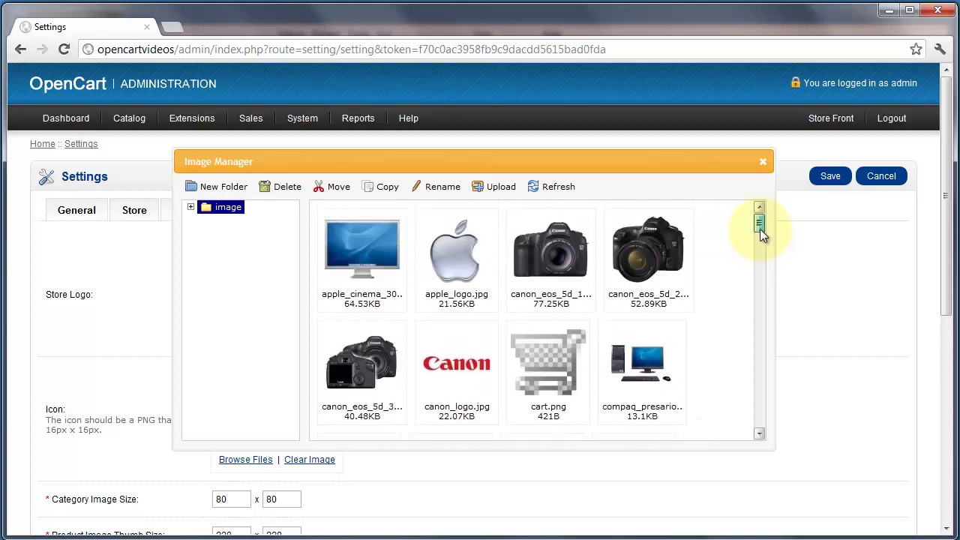
{"action": "left_click", "coordinate": [763, 165]}
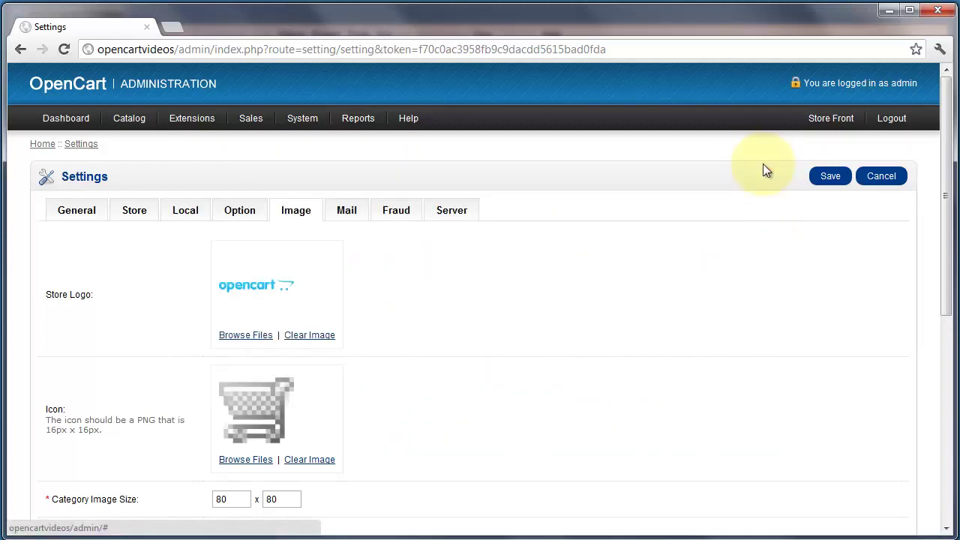
{"action": "scroll", "coordinate": [695, 304], "scroll_direction": "down", "scroll_amount": 2}
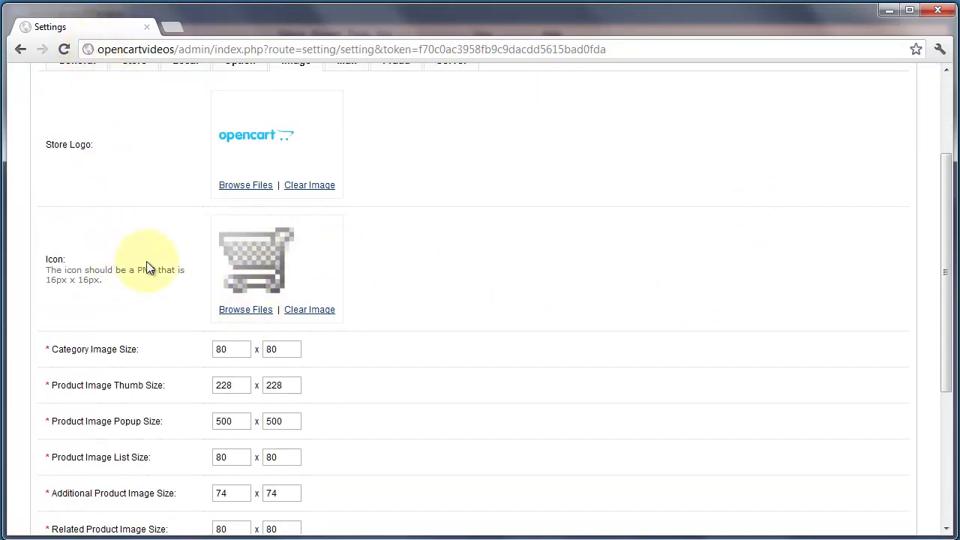
{"action": "scroll", "coordinate": [457, 247], "scroll_direction": "down", "scroll_amount": 2}
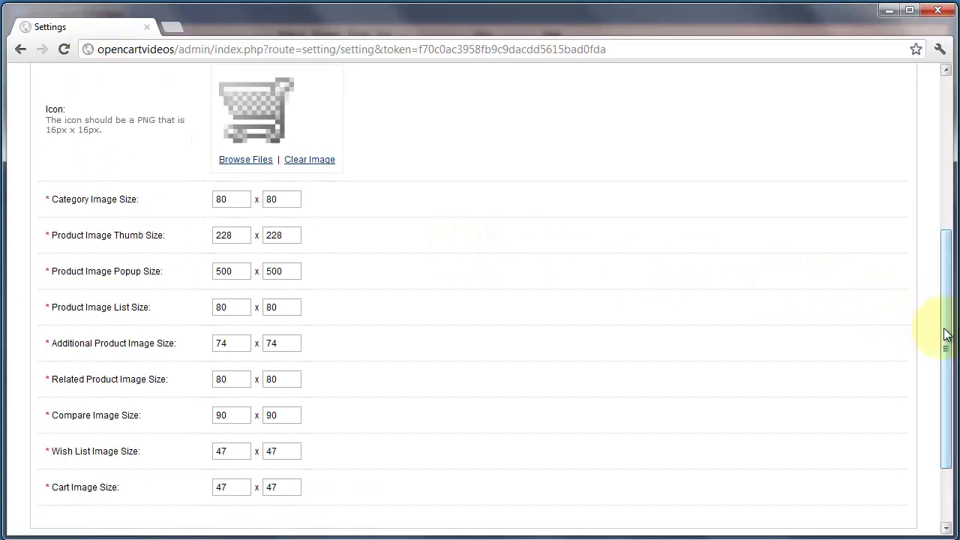
{"action": "left_click_drag", "start_coordinate": [944, 332], "coordinate": [944, 345]}
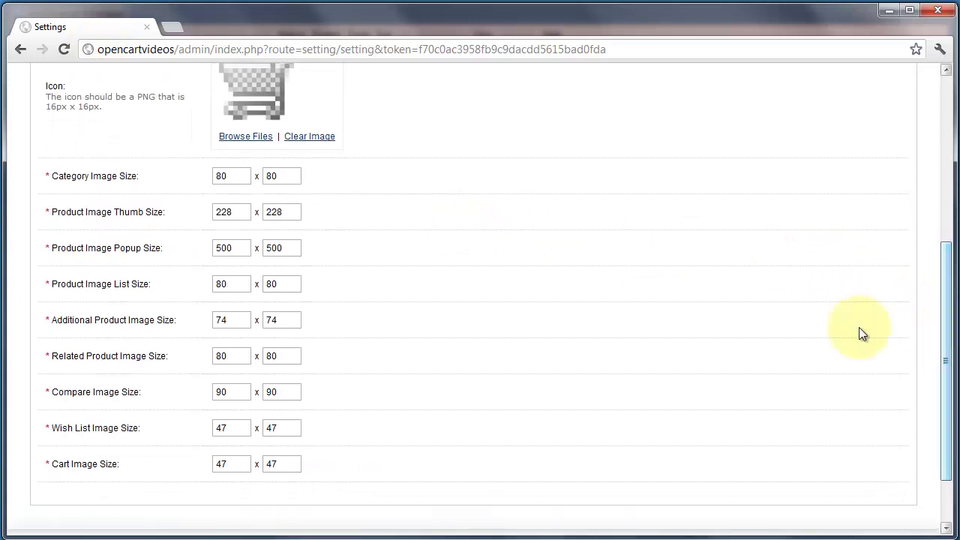
{"action": "left_click", "coordinate": [227, 175]}
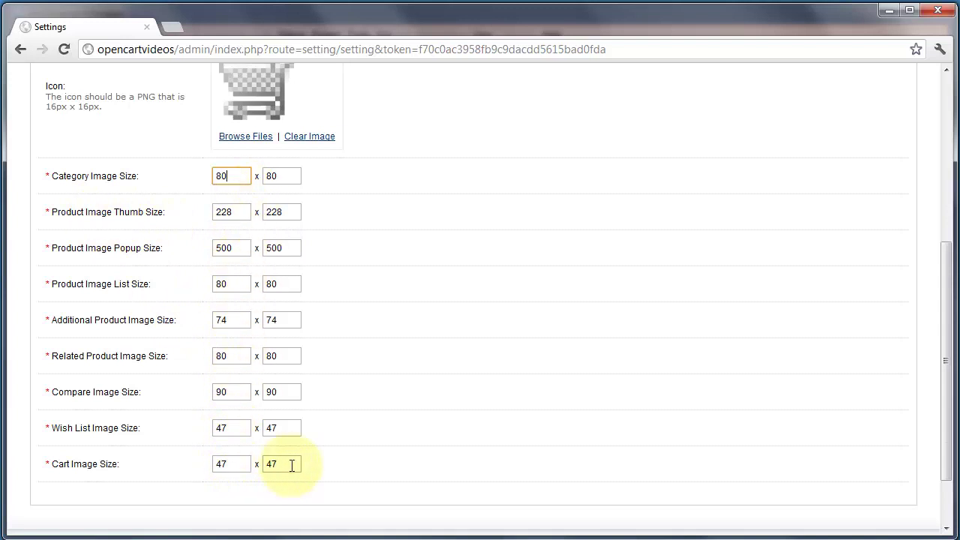
{"action": "left_click_drag", "start_coordinate": [938, 450], "coordinate": [937, 278]}
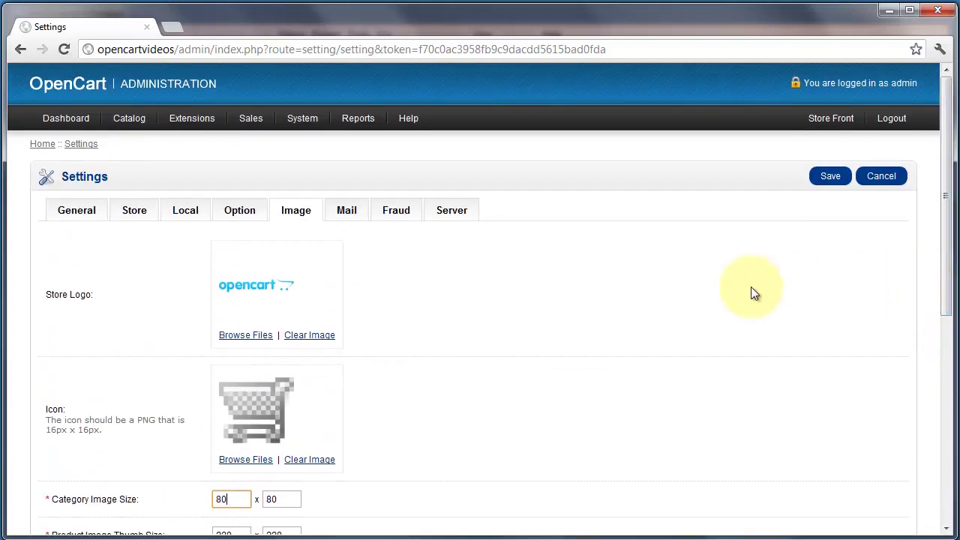
In the Mail settings, switch the mail protocol to SMTP.
{"action": "left_click", "coordinate": [347, 210]}
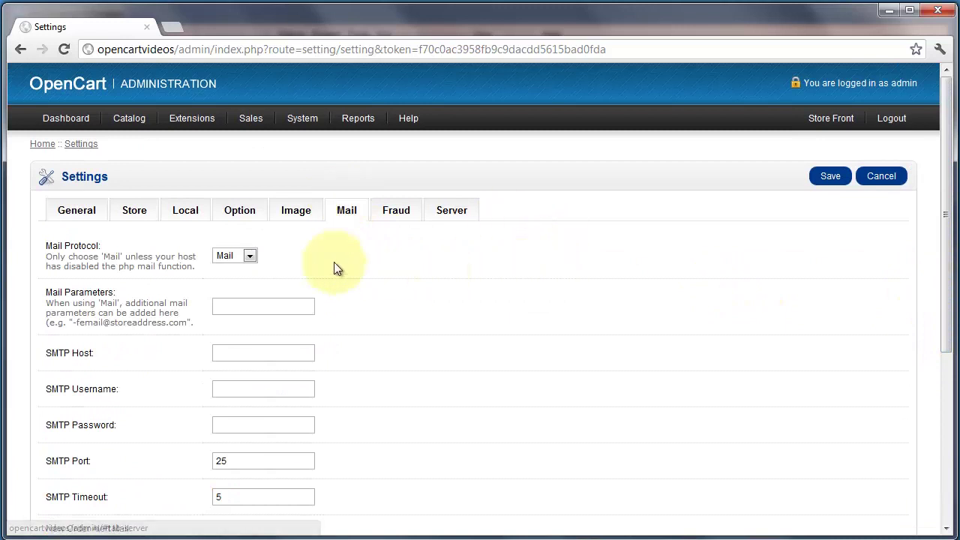
{"action": "left_click", "coordinate": [251, 256]}
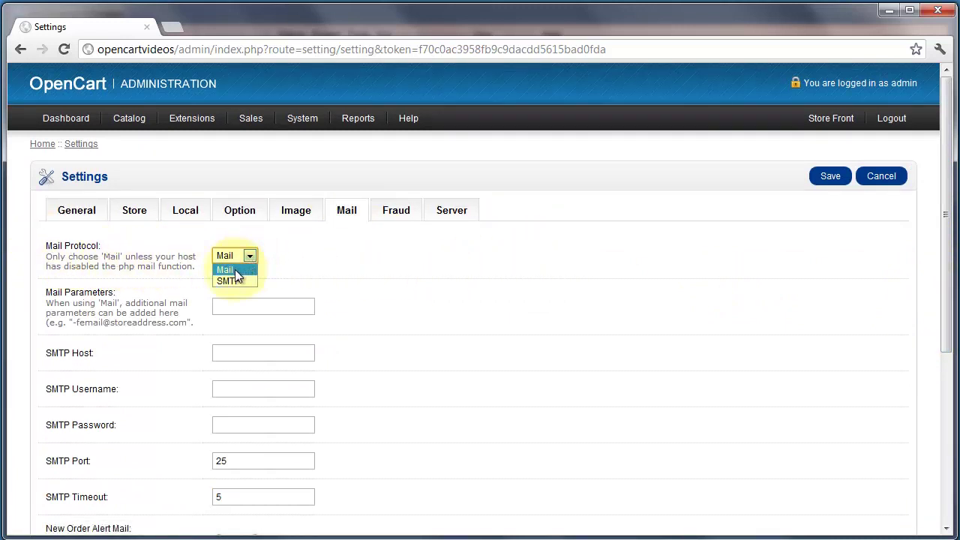
{"action": "left_click", "coordinate": [272, 250]}
{"action": "left_click", "coordinate": [251, 258]}
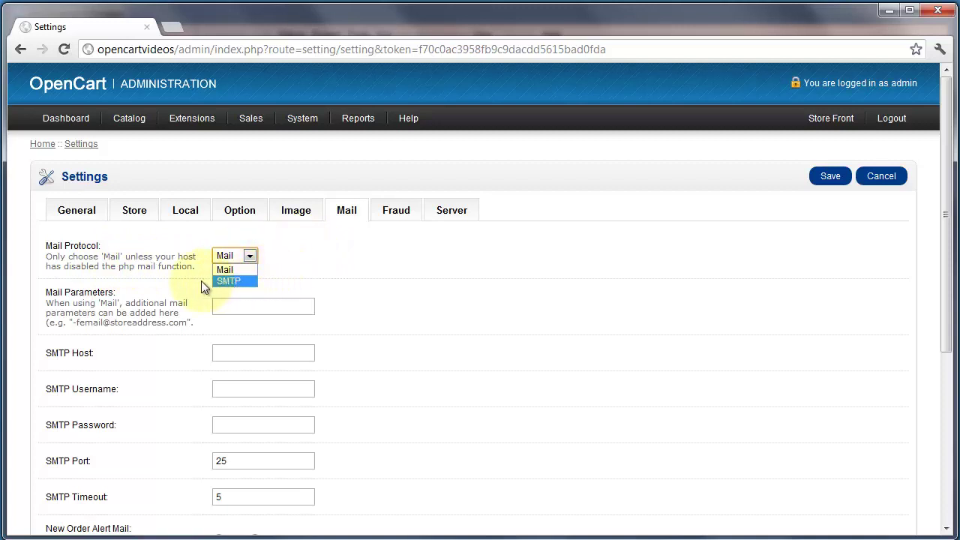
{"action": "left_click", "coordinate": [231, 280]}
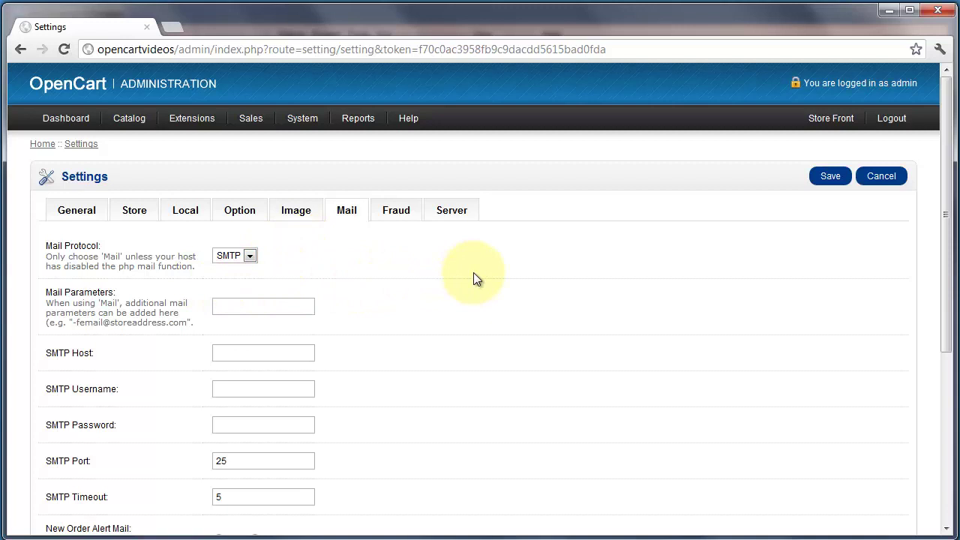
{"action": "scroll", "coordinate": [450, 270], "scroll_direction": "down", "scroll_amount": 1}
{"action": "scroll", "coordinate": [273, 242], "scroll_direction": "down", "scroll_amount": 1}
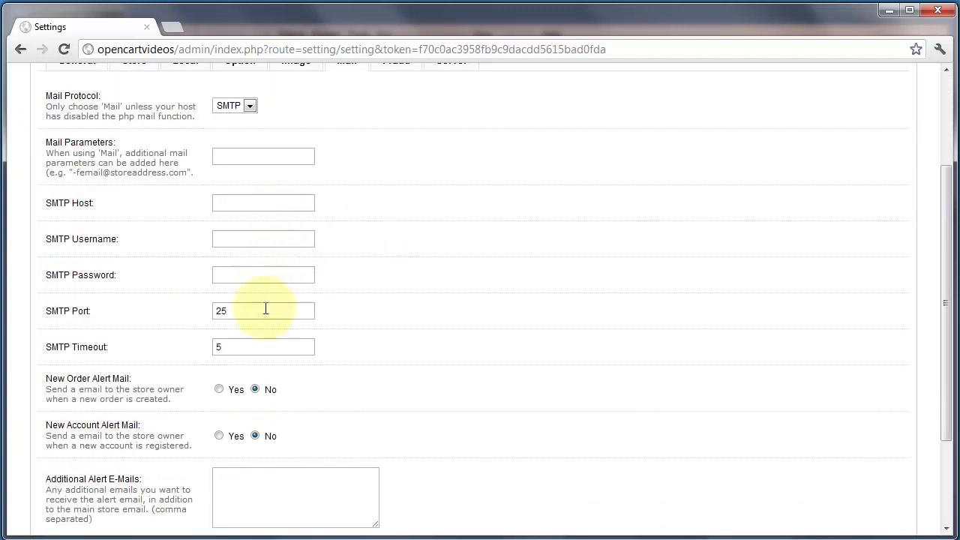
{"action": "left_click_drag", "start_coordinate": [951, 342], "coordinate": [945, 417]}
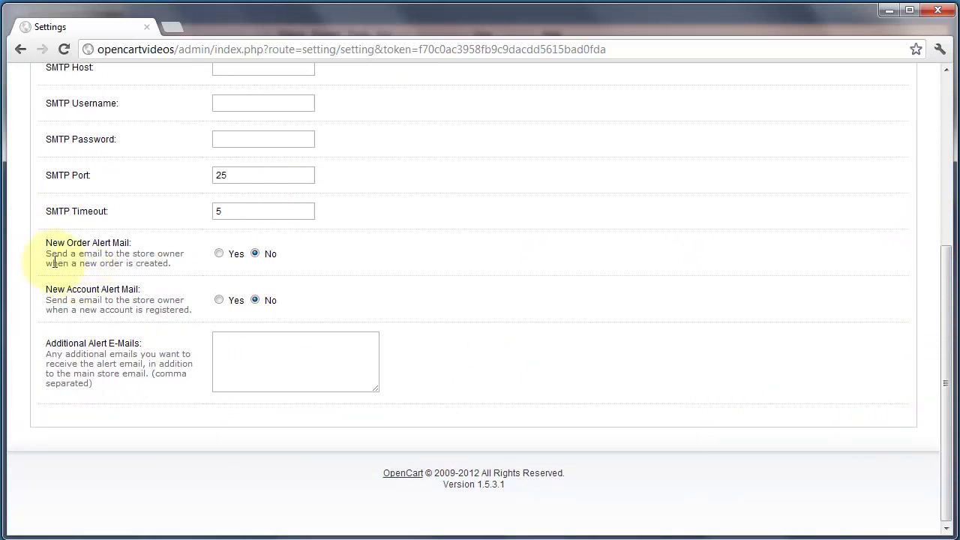
Turn New Order Alert Mail on, keep New Account alerts off, and restore the Mail protocol.
{"action": "left_click", "coordinate": [219, 253]}
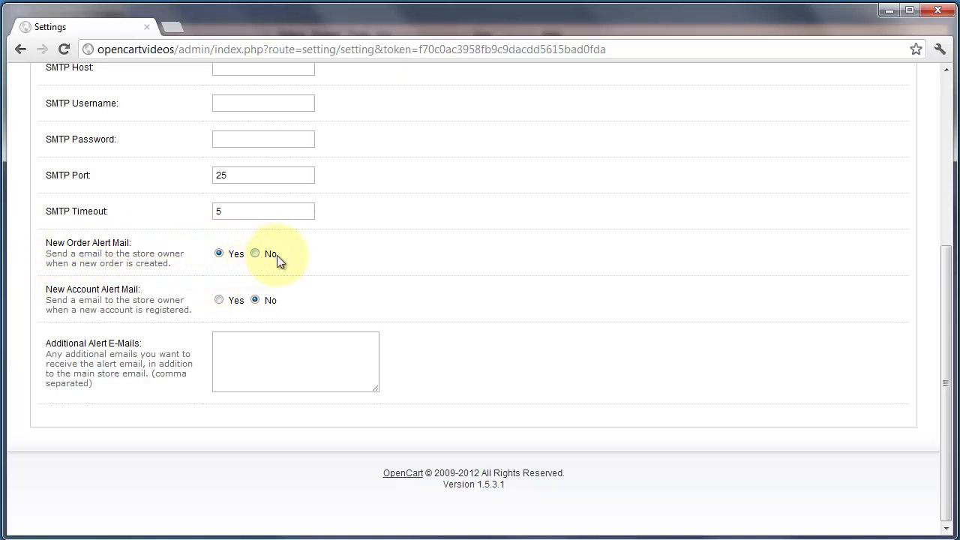
{"action": "left_click", "coordinate": [220, 301]}
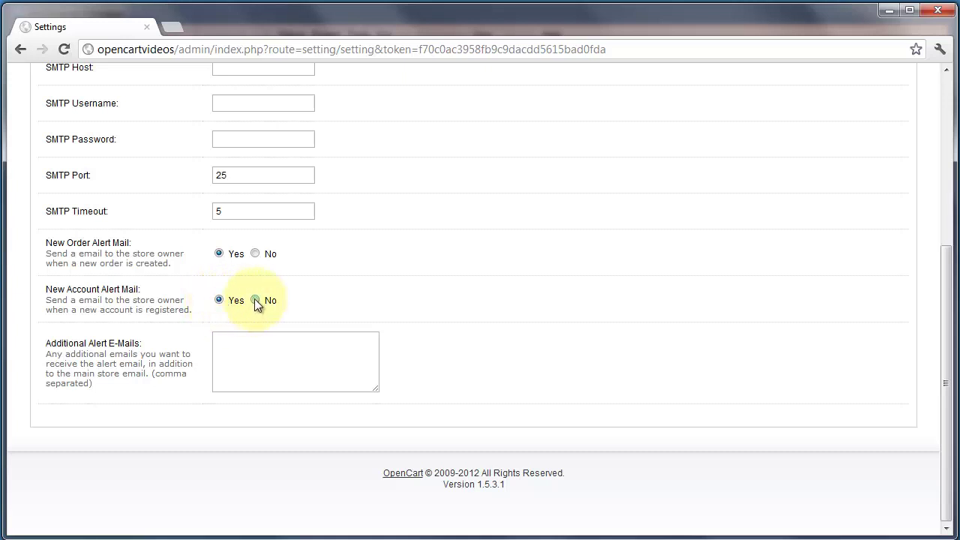
{"action": "left_click", "coordinate": [254, 300]}
{"action": "left_click", "coordinate": [263, 343]}
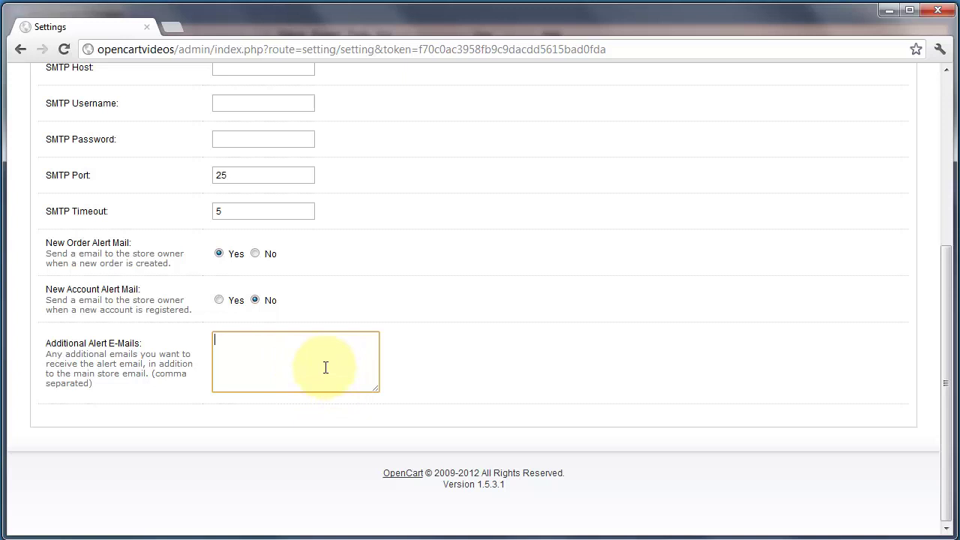
{"action": "left_click_drag", "start_coordinate": [950, 392], "coordinate": [951, 225]}
{"action": "left_click", "coordinate": [250, 255]}
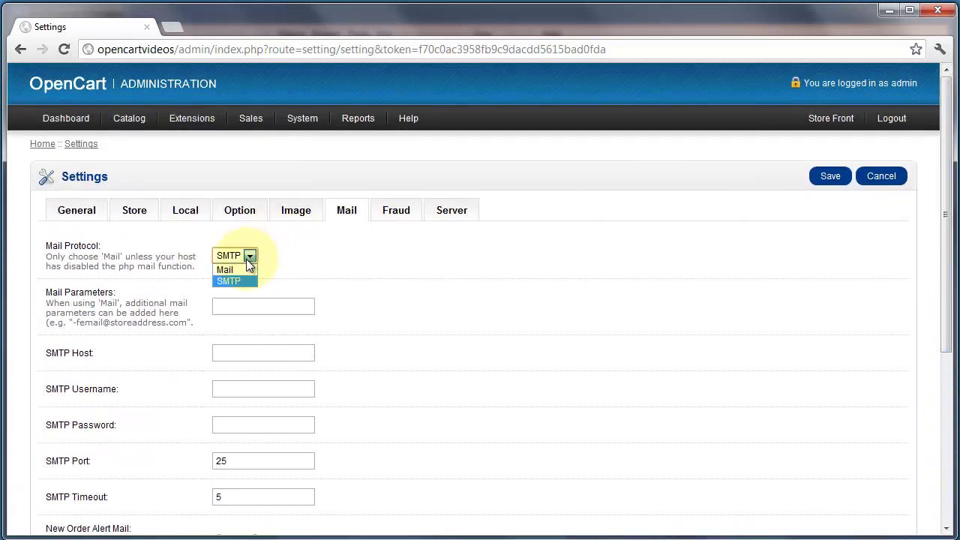
Review the Fraud settings, leaving MaxMind fraud detection set to No.
{"action": "left_click", "coordinate": [396, 210]}
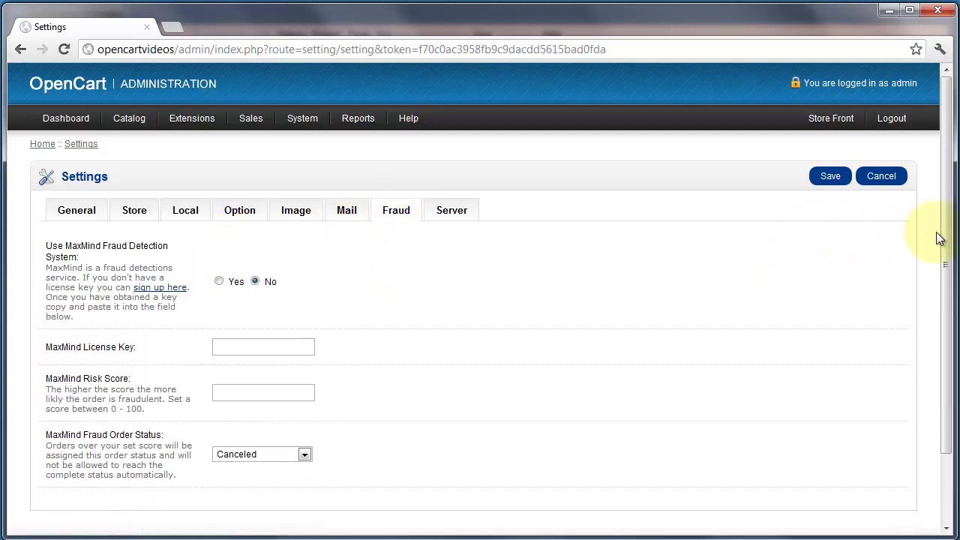
{"action": "left_click_drag", "start_coordinate": [943, 240], "coordinate": [943, 301]}
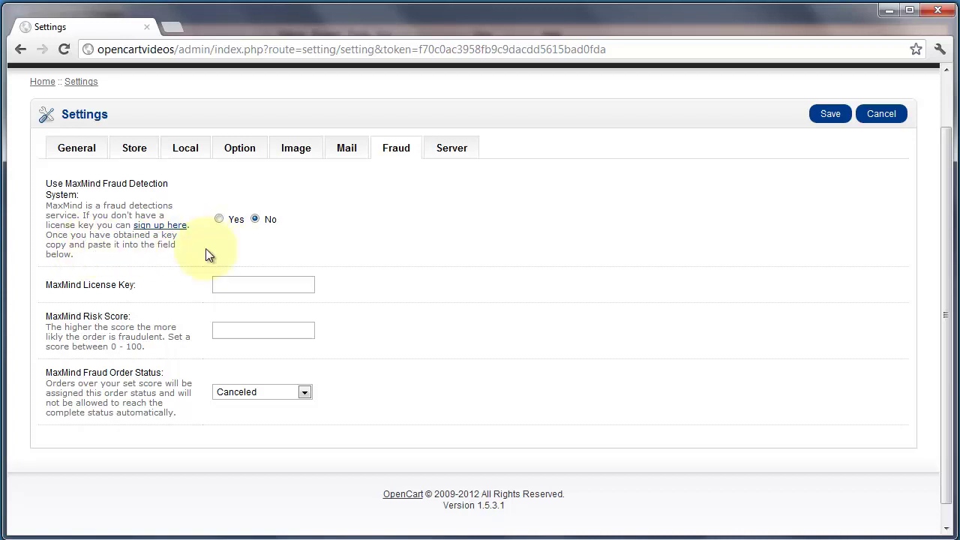
On the Server tab, set Use SSL back to No after trying Yes, and Use SEO URLs to Yes.
{"action": "left_click", "coordinate": [453, 149]}
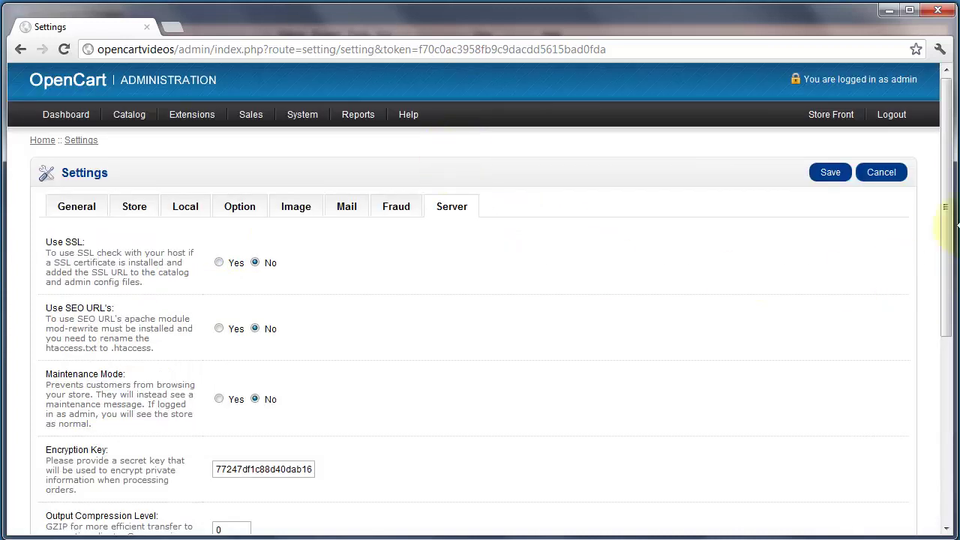
{"action": "left_click_drag", "start_coordinate": [942, 207], "coordinate": [940, 284]}
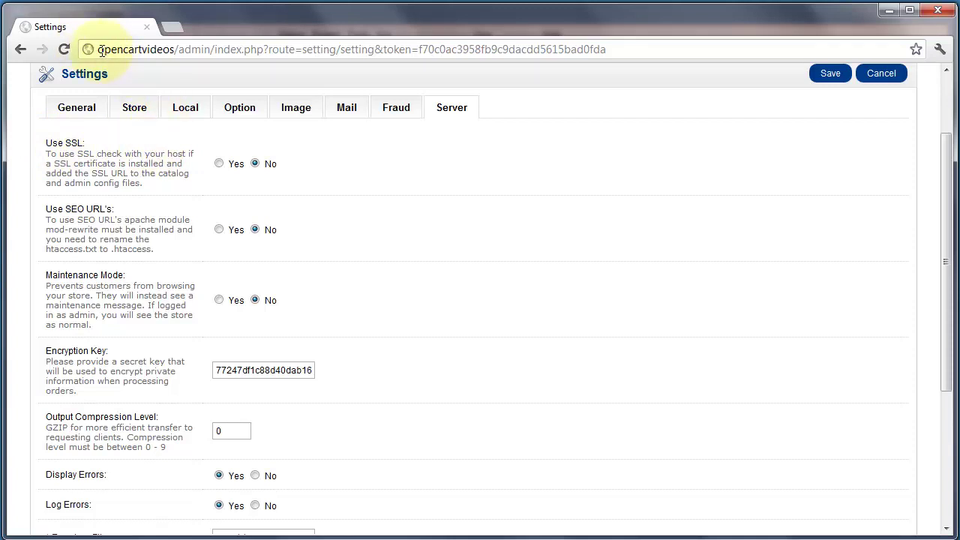
{"action": "left_click", "coordinate": [219, 164]}
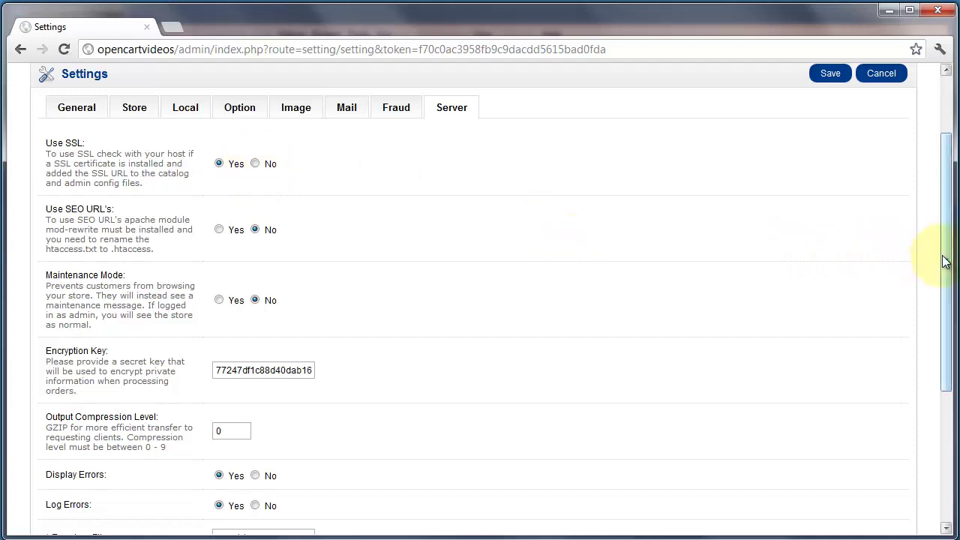
{"action": "scroll", "coordinate": [943, 257], "scroll_direction": "down", "scroll_amount": 1}
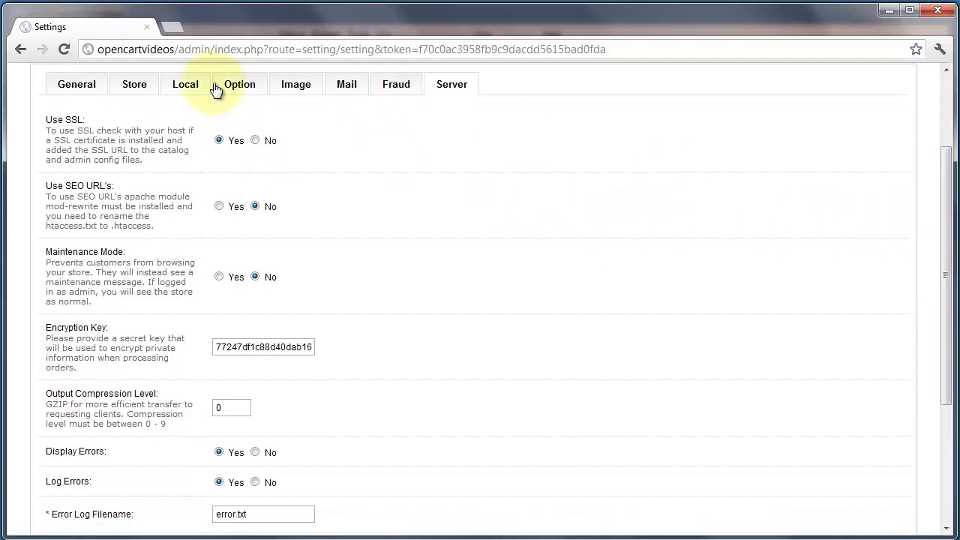
{"action": "left_click", "coordinate": [255, 140]}
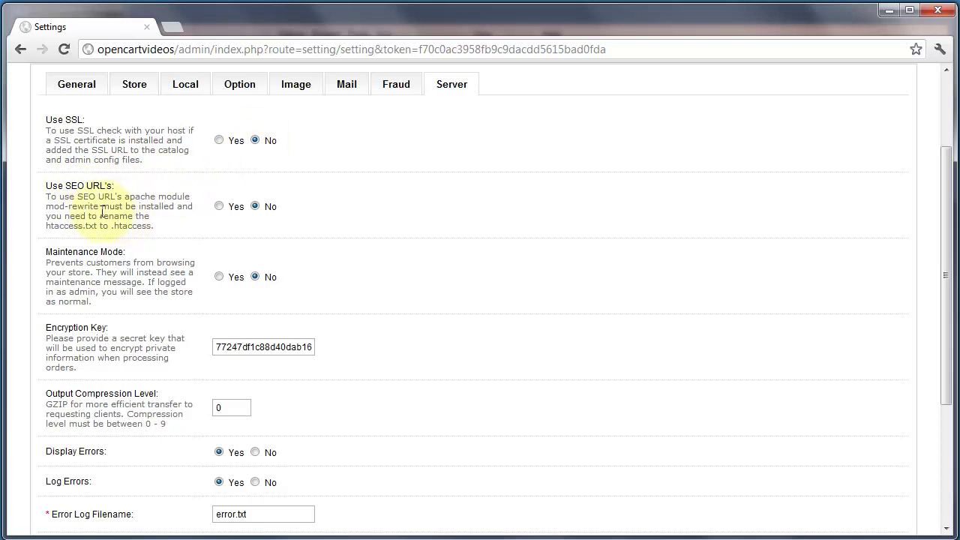
{"action": "left_click", "coordinate": [219, 207]}
In FileZilla, rename the remote .htaccess.txt to .htaccess, then return to the browser.
{"action": "key", "text": "alt+Tab"}
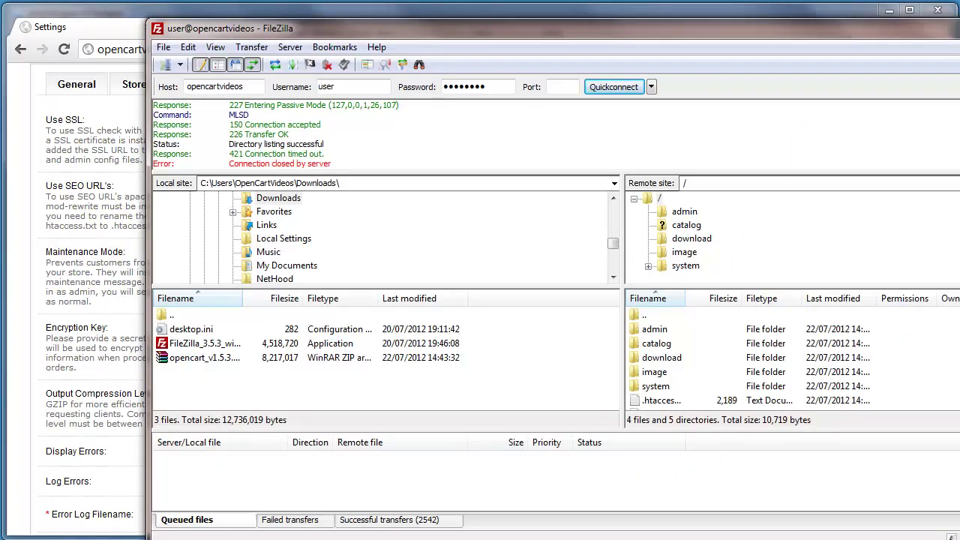
{"action": "scroll", "coordinate": [660, 375], "scroll_direction": "down", "scroll_amount": 2}
{"action": "left_click_drag", "start_coordinate": [685, 299], "coordinate": [739, 300]}
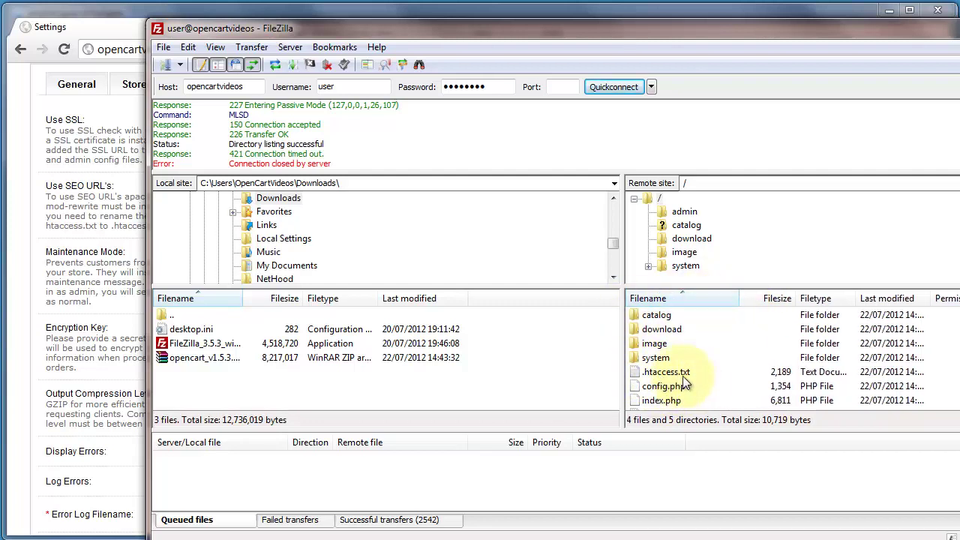
{"action": "left_click", "coordinate": [674, 373]}
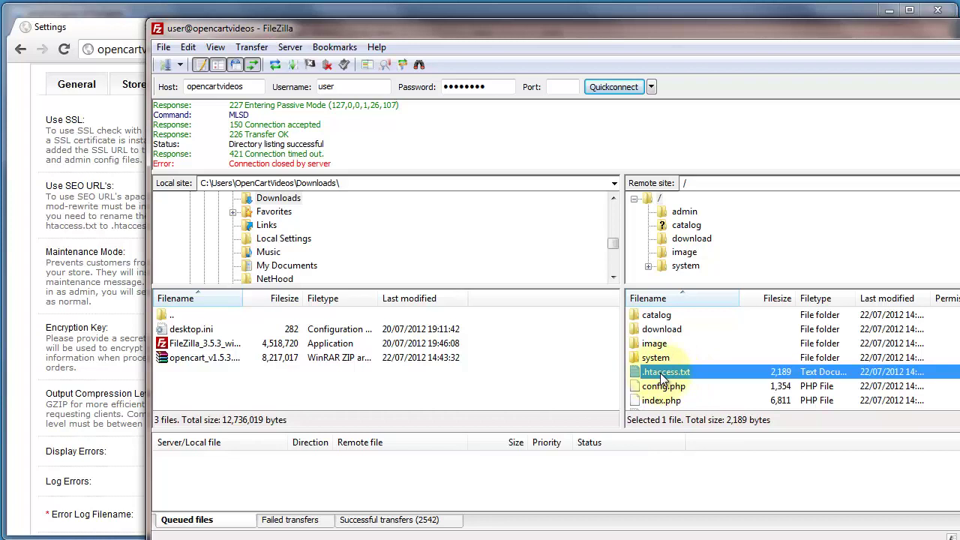
{"action": "right_click", "coordinate": [663, 379]}
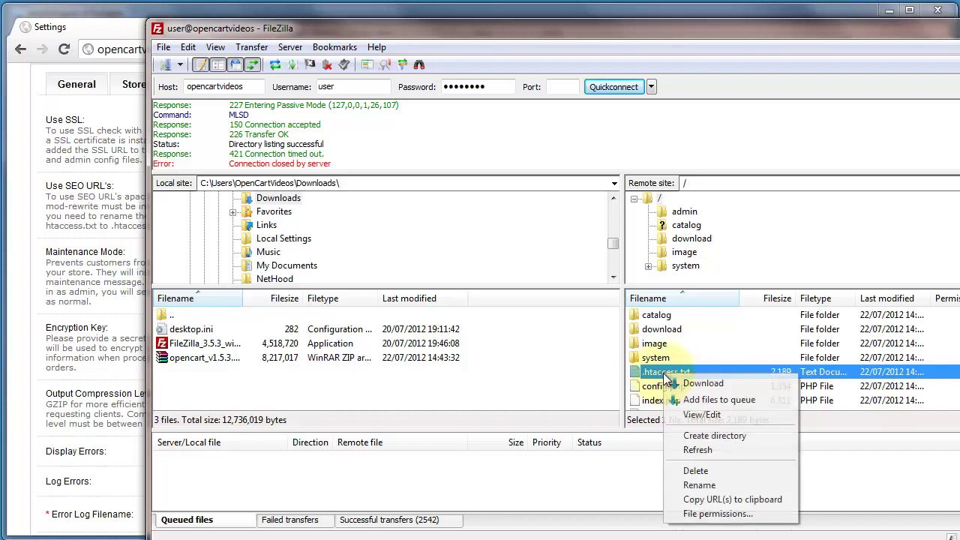
{"action": "left_click", "coordinate": [718, 486]}
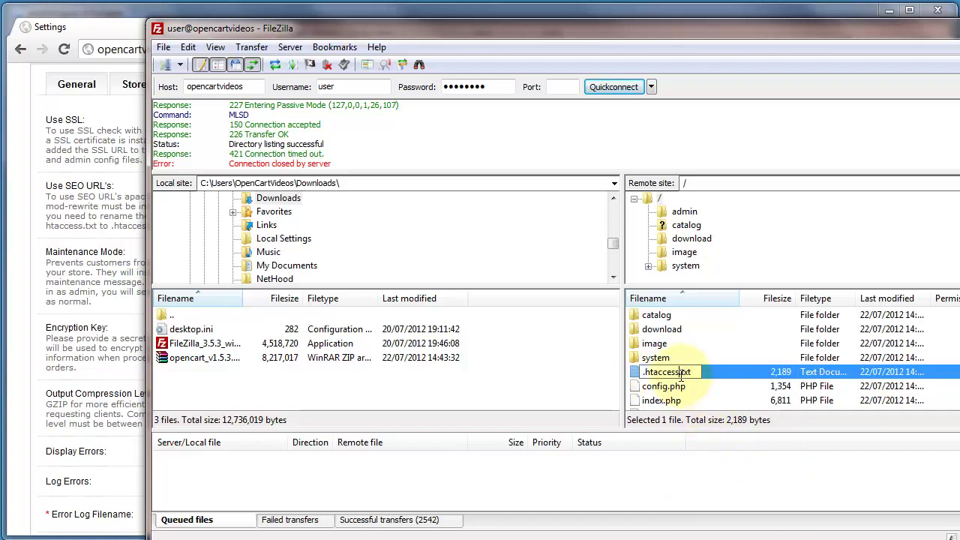
{"action": "left_click_drag", "start_coordinate": [681, 373], "coordinate": [713, 382]}
{"action": "key", "text": "BackSpace"}
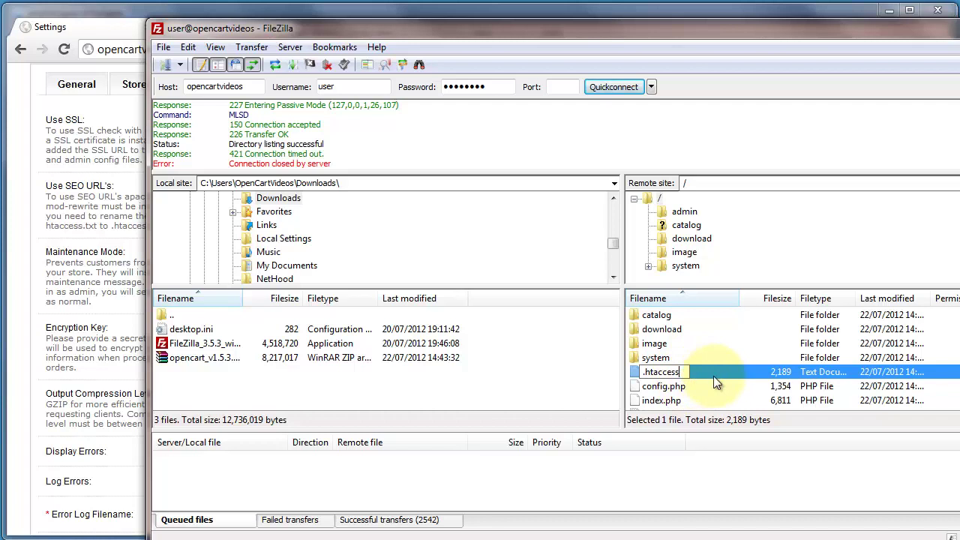
{"action": "left_click", "coordinate": [641, 373]}
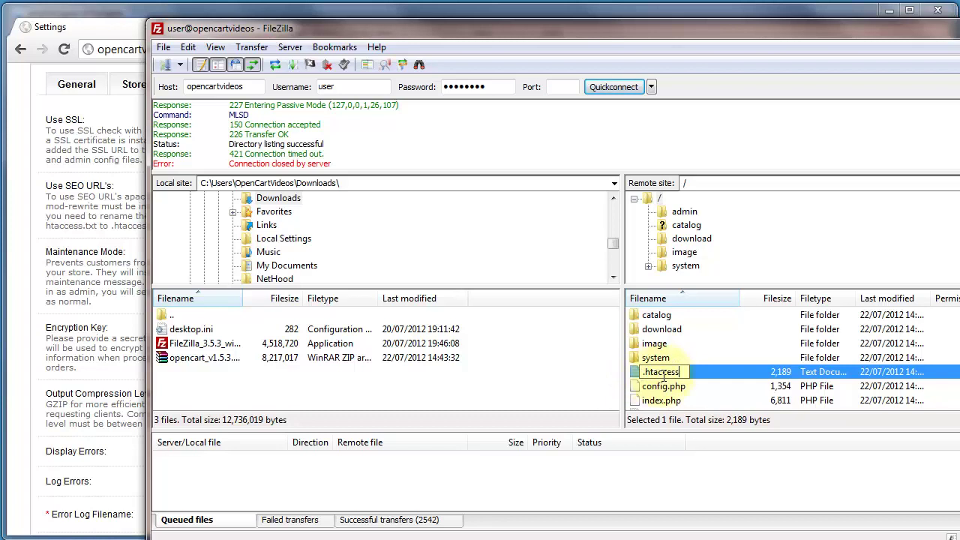
{"action": "key", "text": "Return"}
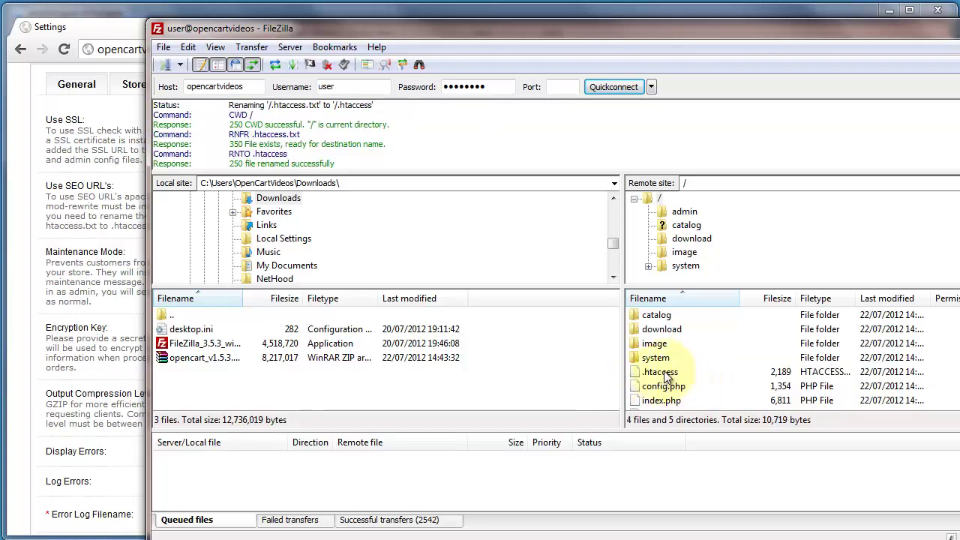
{"action": "left_click", "coordinate": [24, 299]}
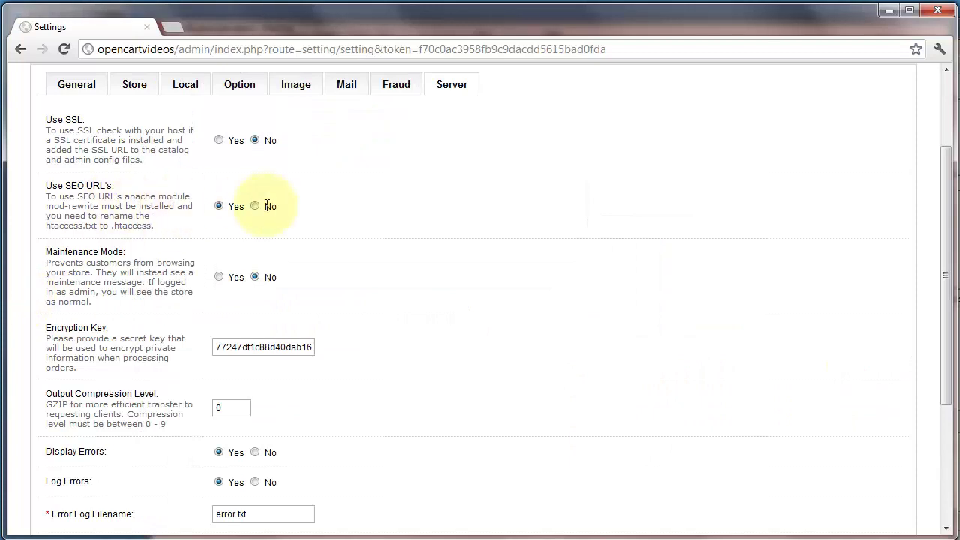
Keep SEO URLs enabled and add extra characters to the existing Encryption Key.
{"action": "left_click", "coordinate": [219, 207]}
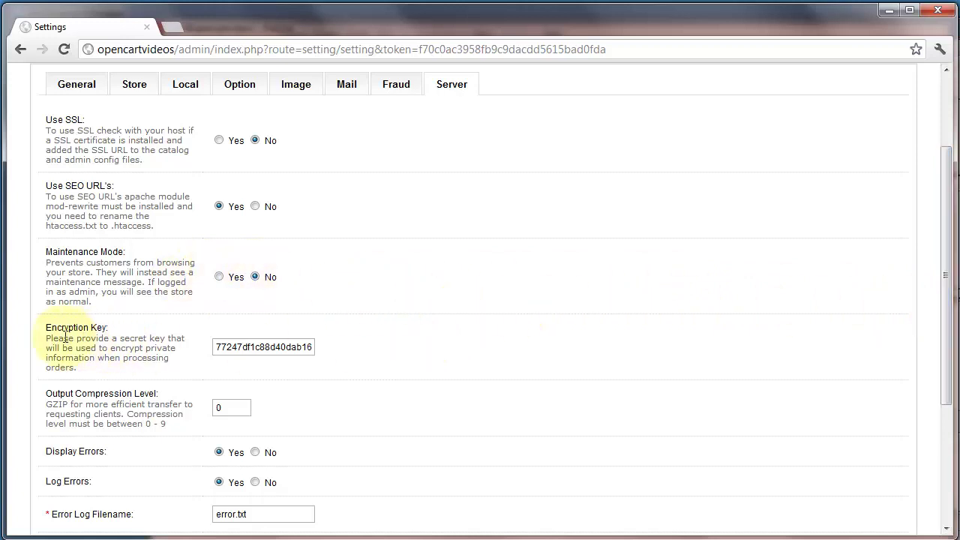
{"action": "left_click_drag", "start_coordinate": [951, 343], "coordinate": [946, 399]}
{"action": "left_click", "coordinate": [227, 250]}
{"action": "left_click_drag", "start_coordinate": [227, 250], "coordinate": [150, 240]}
{"action": "left_click", "coordinate": [314, 242]}
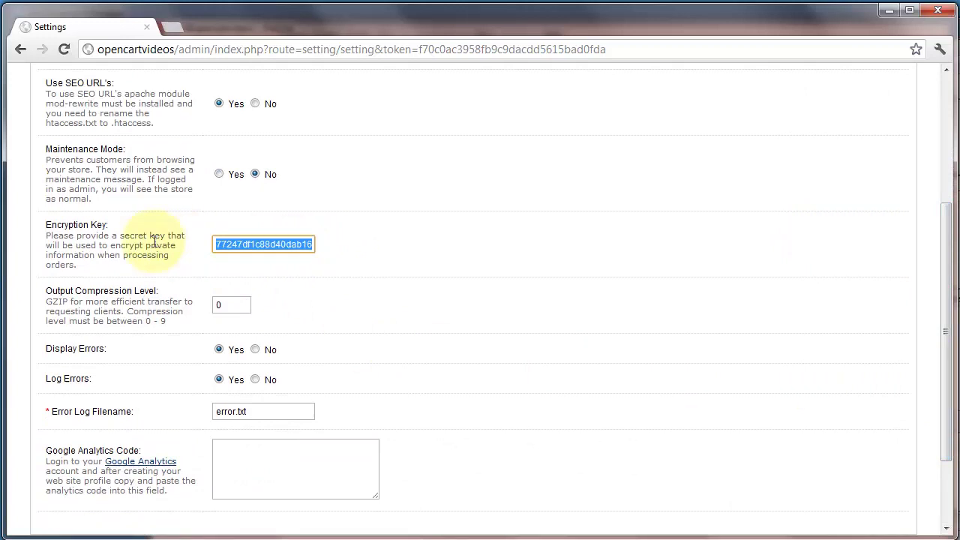
{"action": "left_click", "coordinate": [78, 262]}
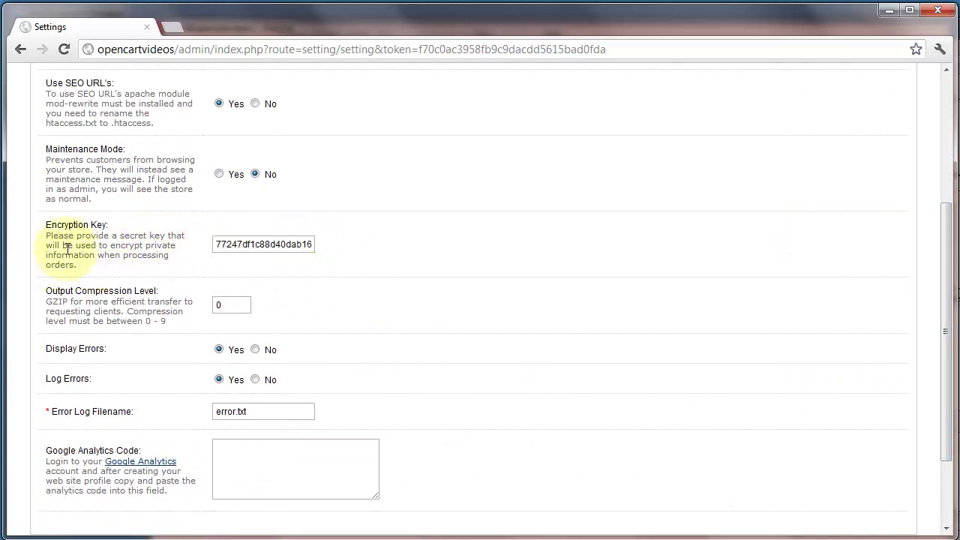
{"action": "left_click", "coordinate": [239, 245]}
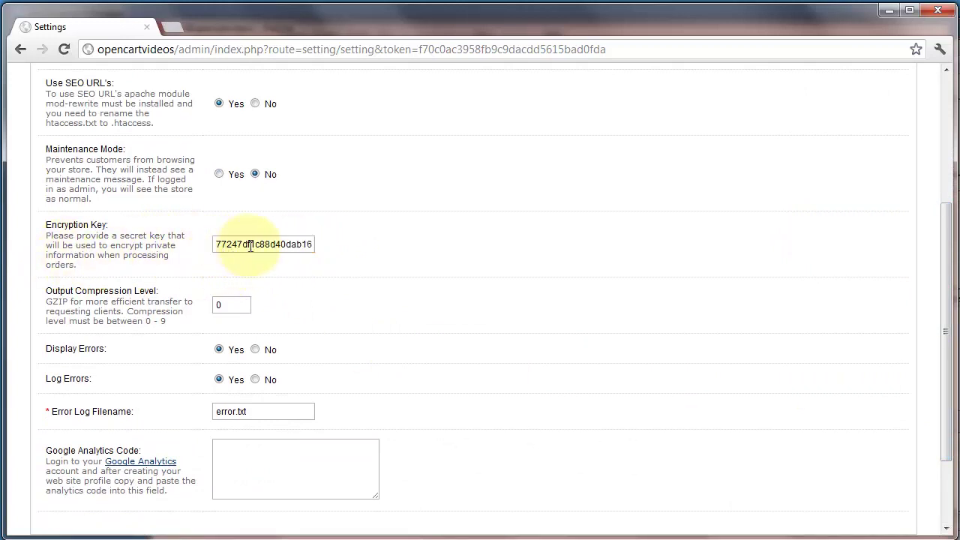
{"action": "type", "text": "iuyiuy"}
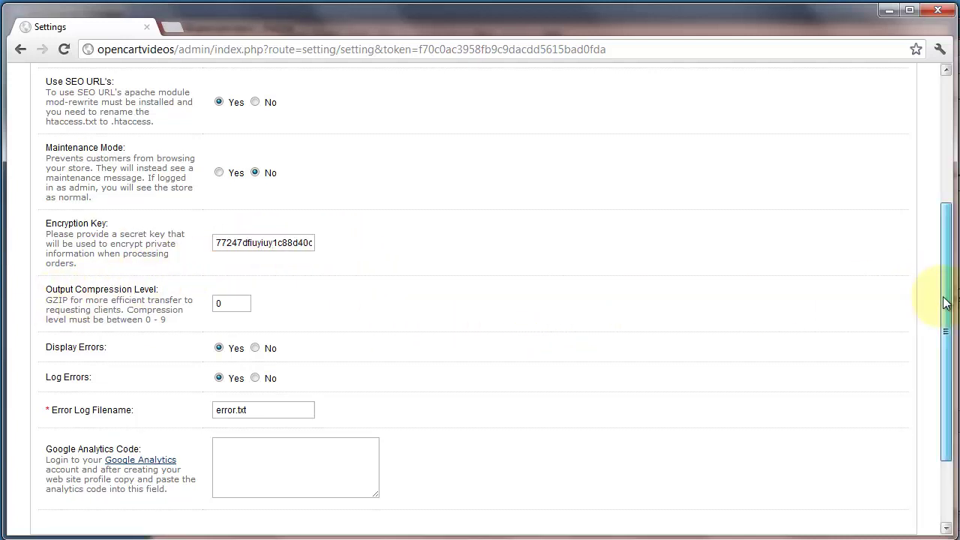
{"action": "left_click_drag", "start_coordinate": [942, 300], "coordinate": [905, 362]}
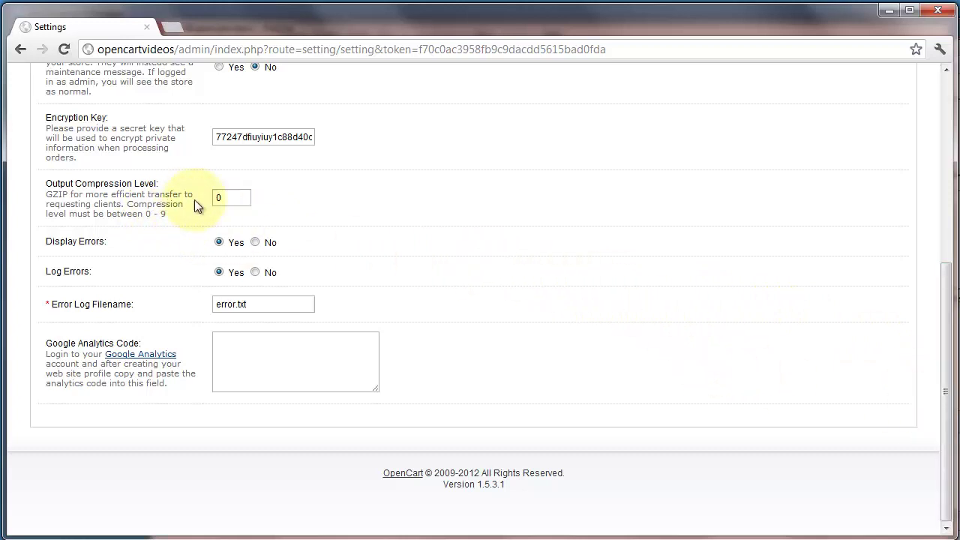
Set Output Compression Level to 9 and switch Display Errors to No.
{"action": "left_click", "coordinate": [227, 198]}
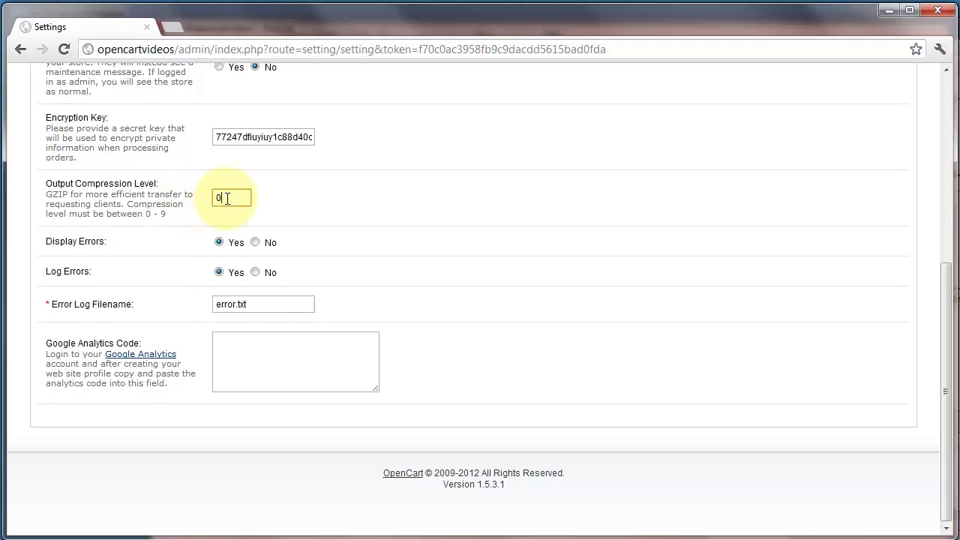
{"action": "left_click_drag", "start_coordinate": [942, 392], "coordinate": [946, 400]}
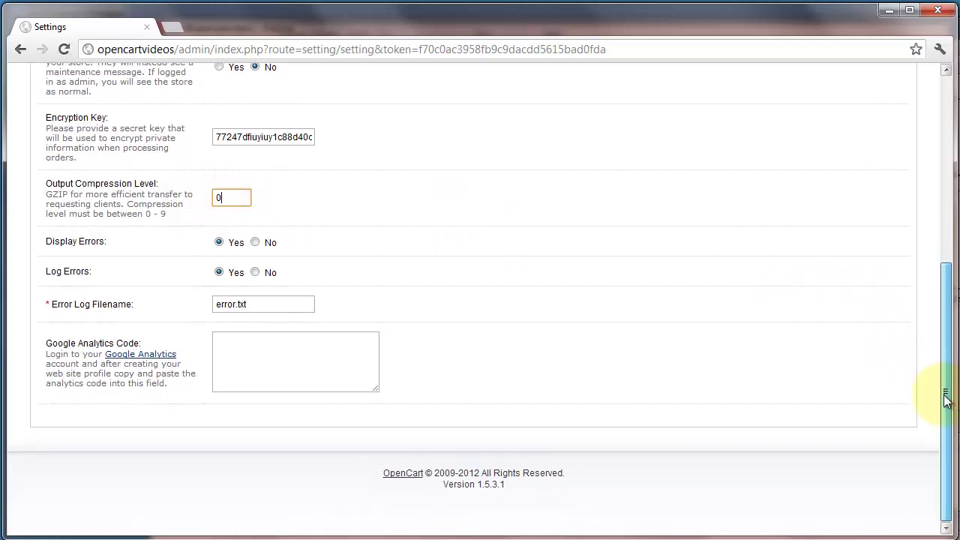
{"action": "left_click_drag", "start_coordinate": [240, 198], "coordinate": [205, 196]}
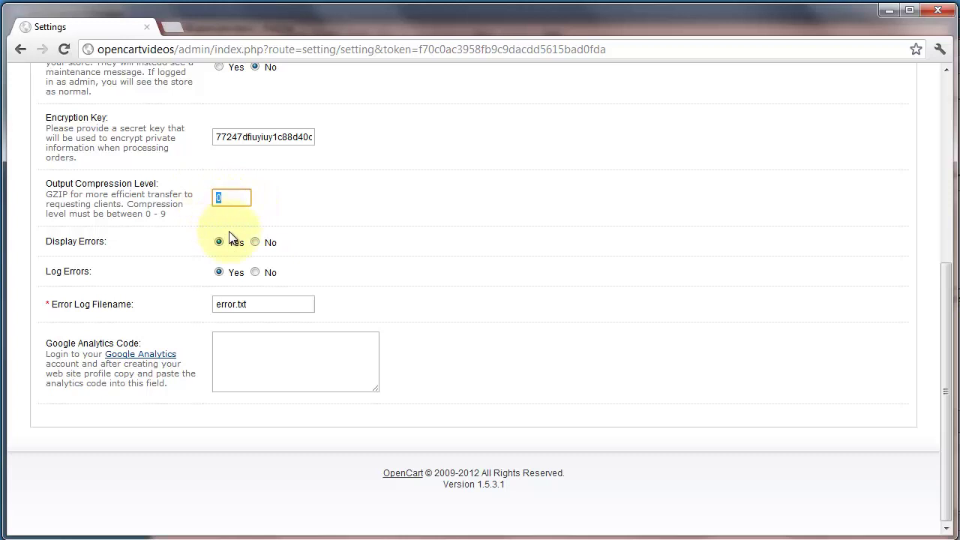
{"action": "type", "text": "9"}
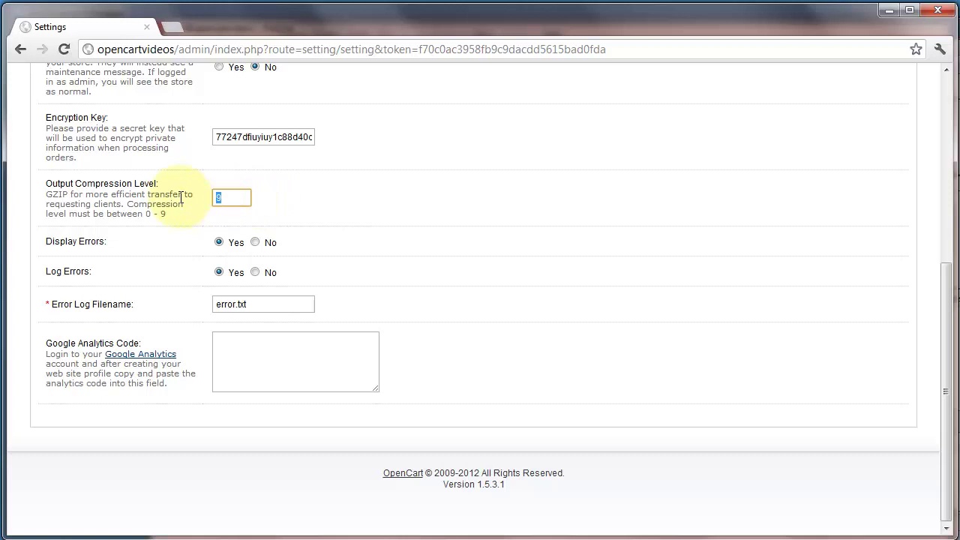
{"action": "left_click", "coordinate": [820, 291]}
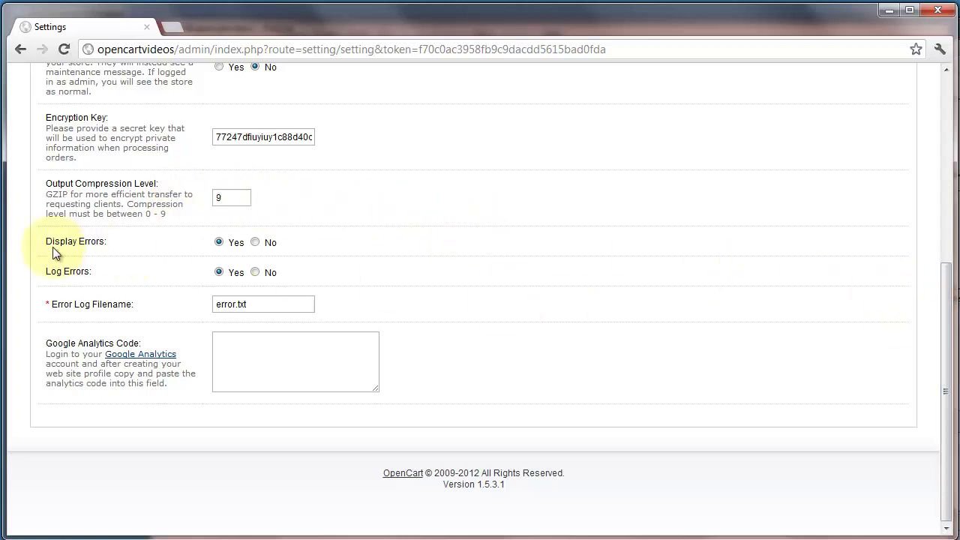
{"action": "left_click", "coordinate": [257, 243]}
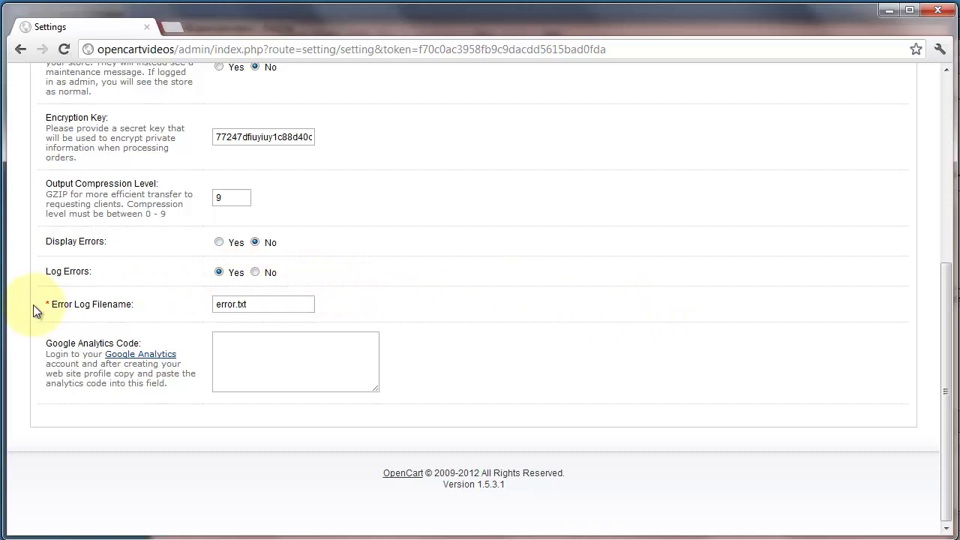
Rename the error log file to error_file_7634.txt and save the store settings.
{"action": "left_click", "coordinate": [237, 304]}
{"action": "type", "text": "_file_76"}
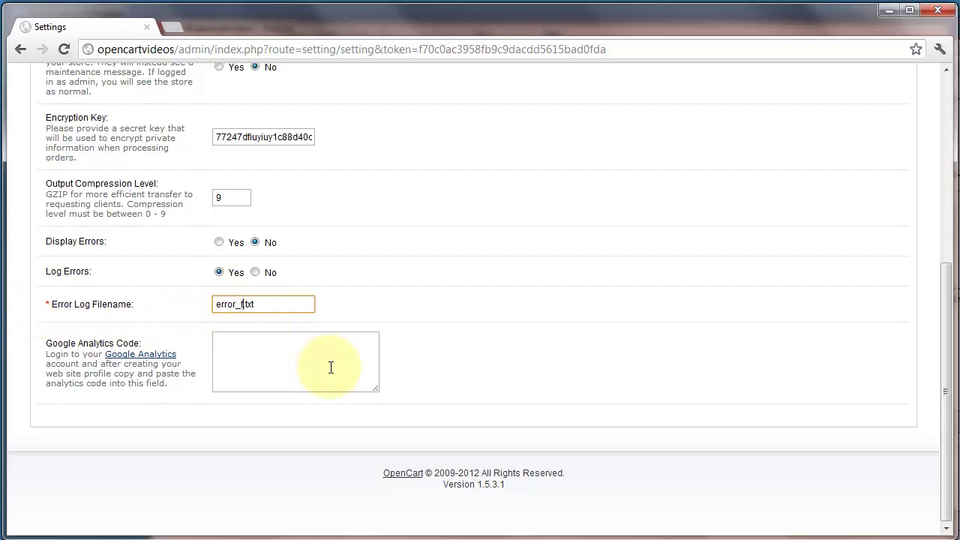
{"action": "type", "text": "34"}
{"action": "left_click", "coordinate": [331, 367]}
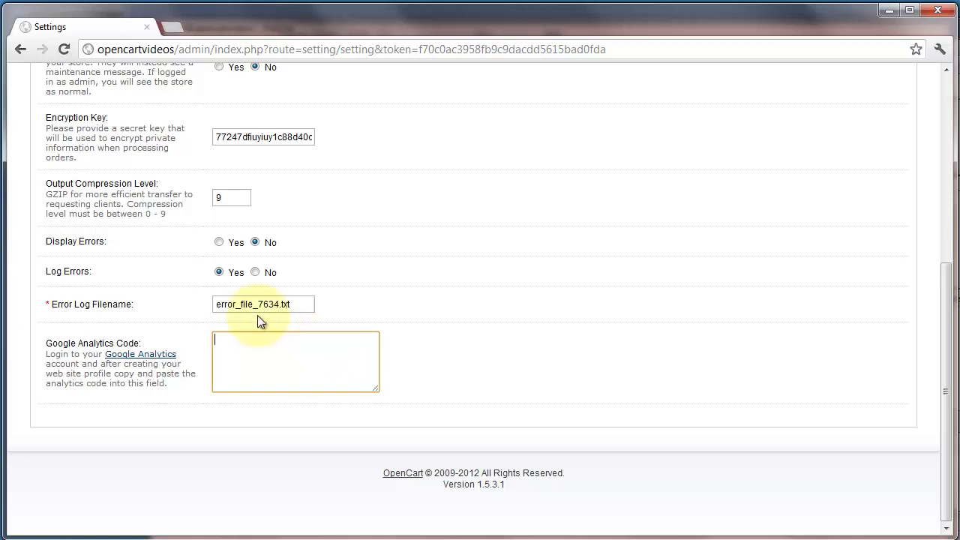
{"action": "left_click", "coordinate": [299, 304]}
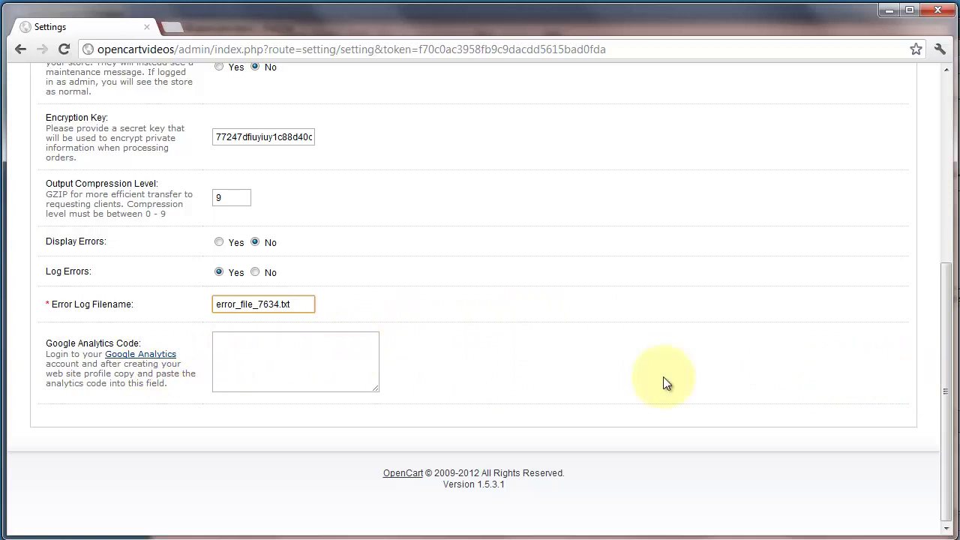
{"action": "left_click", "coordinate": [275, 349]}
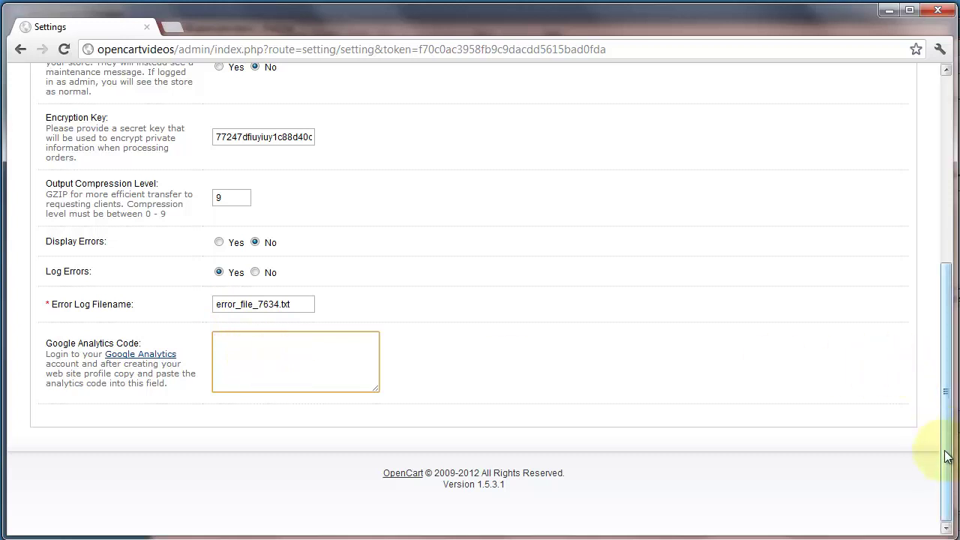
{"action": "left_click_drag", "start_coordinate": [946, 425], "coordinate": [945, 255]}
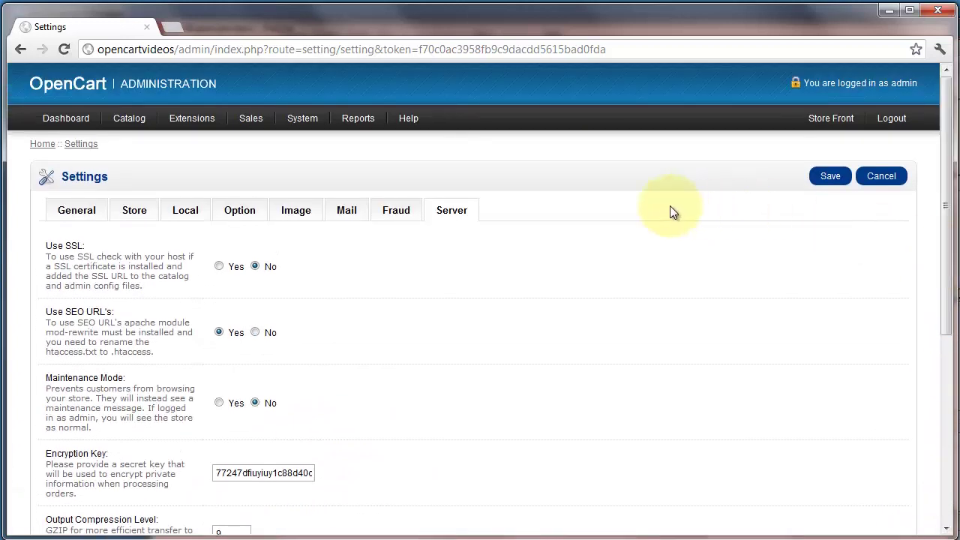
{"action": "left_click", "coordinate": [831, 179]}
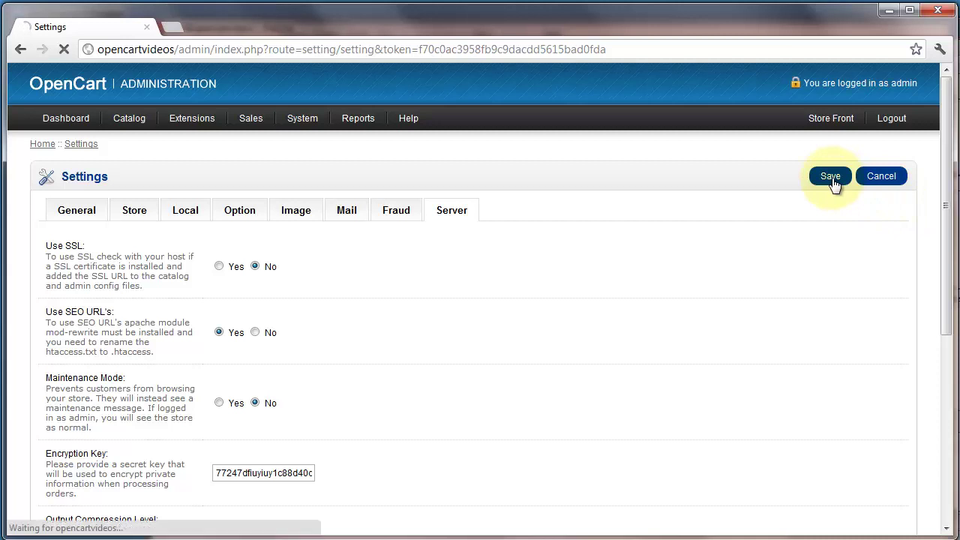